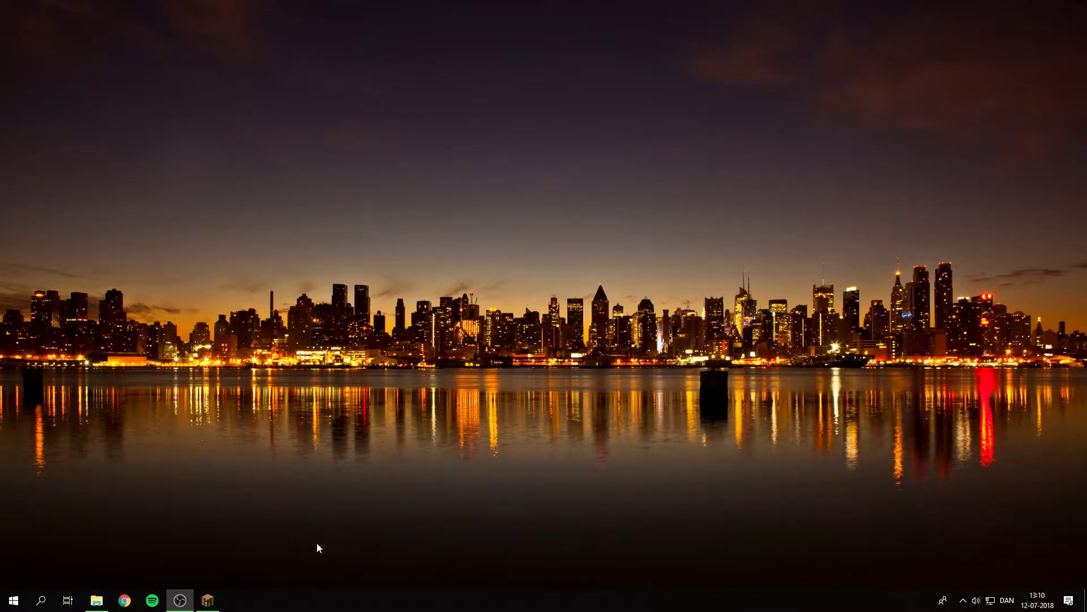
Step: Restore Minecraft and refresh the multiplayer server list, scrolling to the bottom
left_click(207, 599)
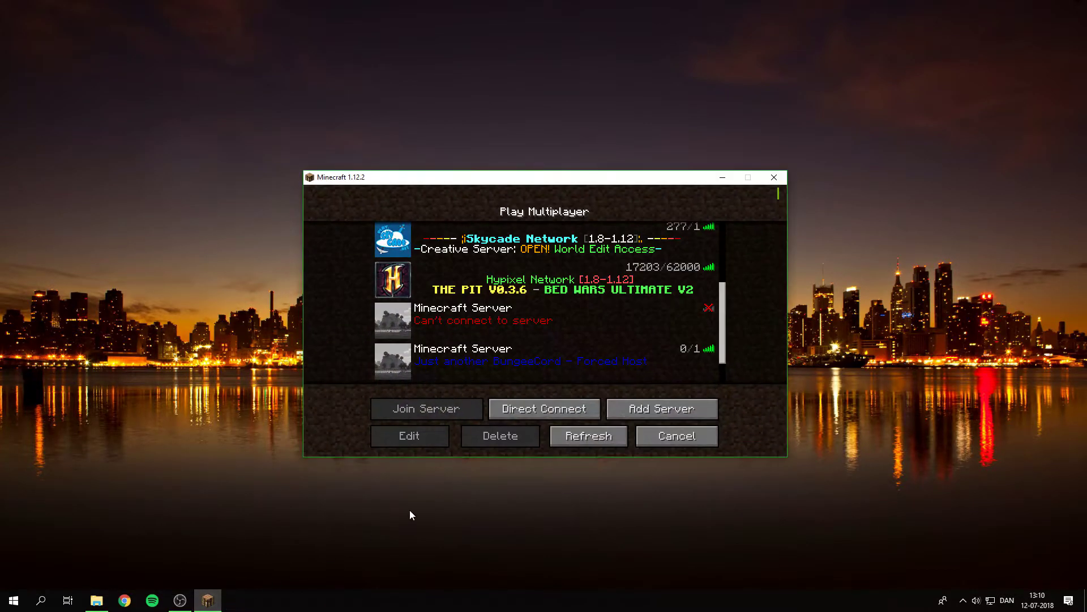
left_click_drag(723, 350, 724, 286)
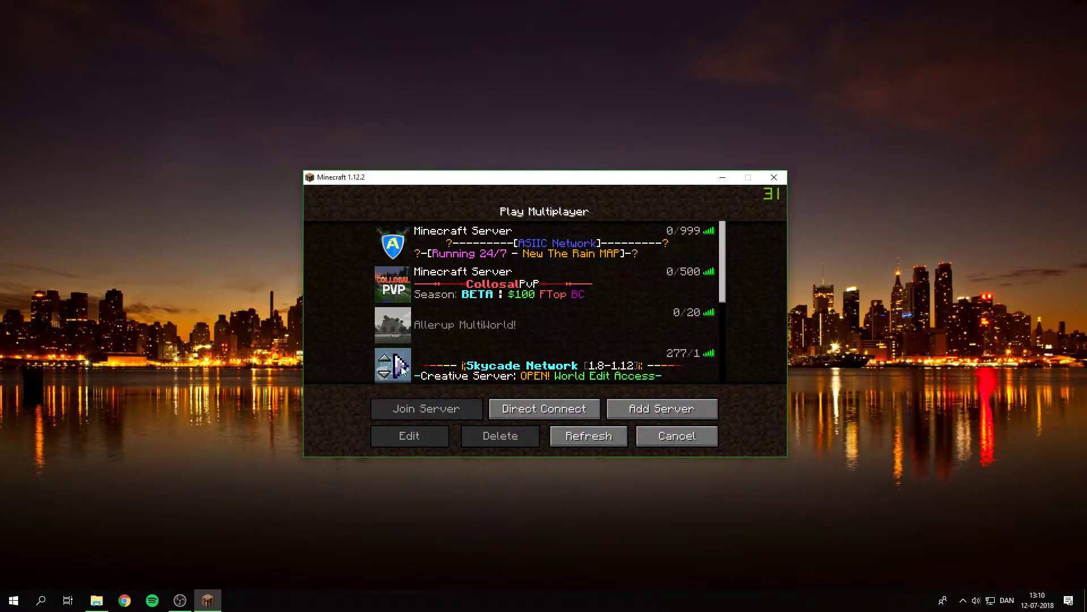
scroll(402, 324, "down", 8)
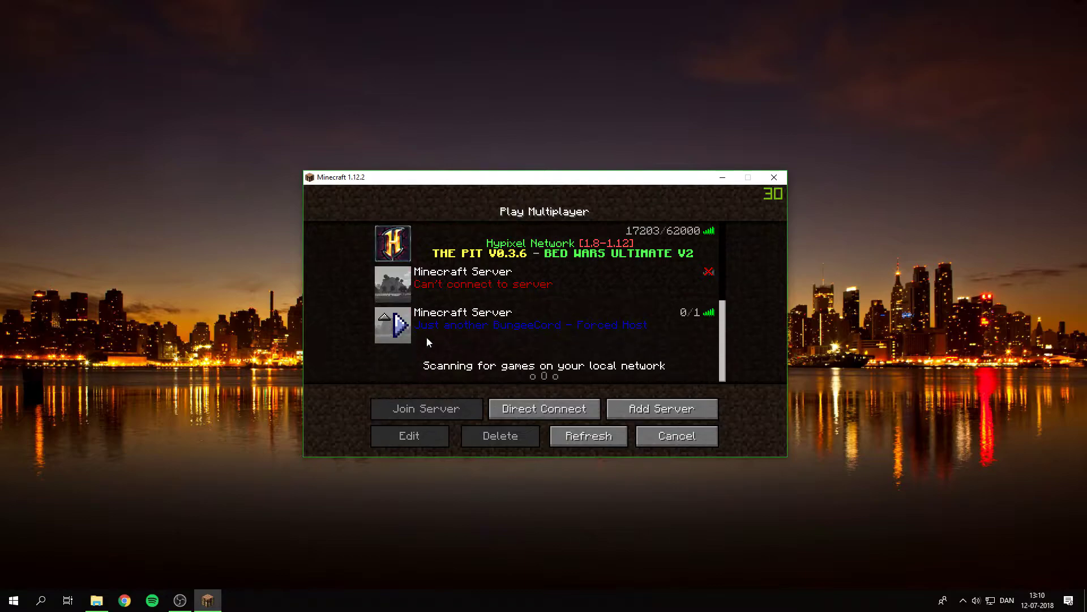
left_click(586, 439)
left_click_drag(720, 285, 723, 379)
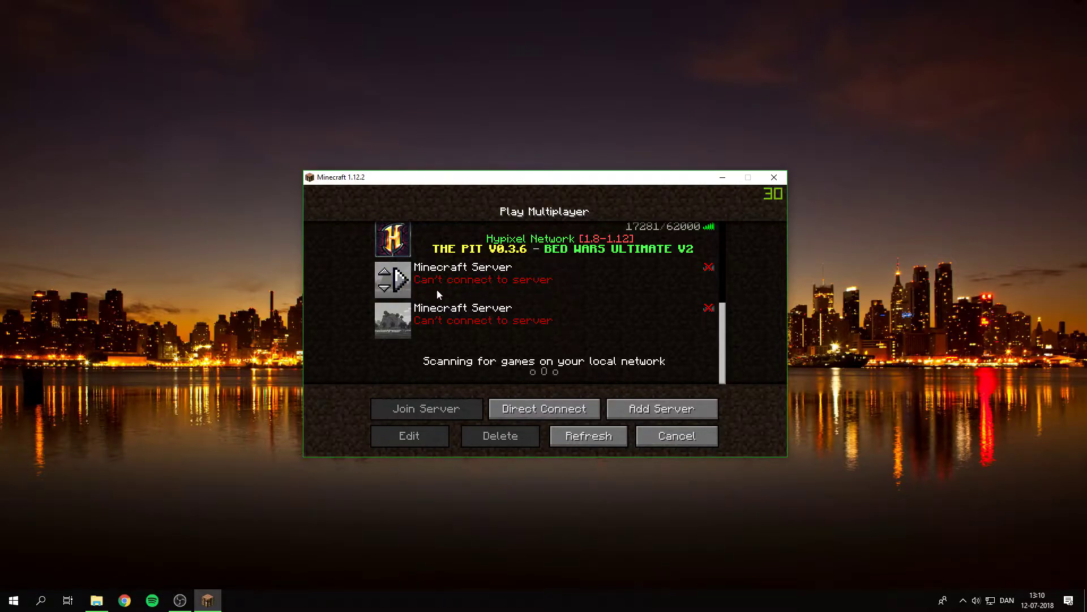
Step: Step through both Minecraft Server entries, which still show default icons, then minimize Minecraft
left_click(525, 281)
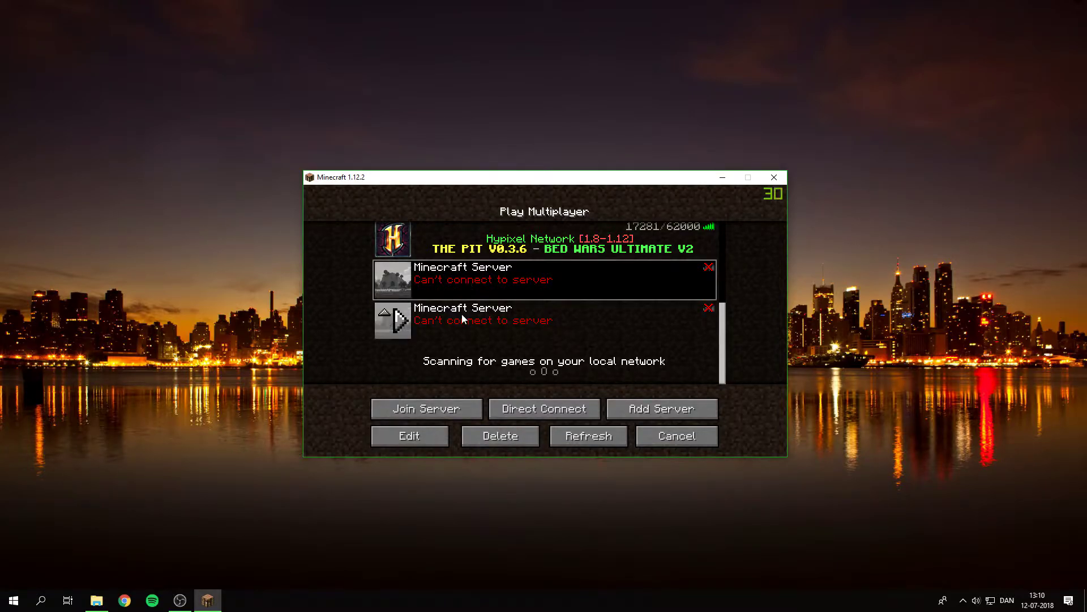
left_click(433, 327)
key("Up")
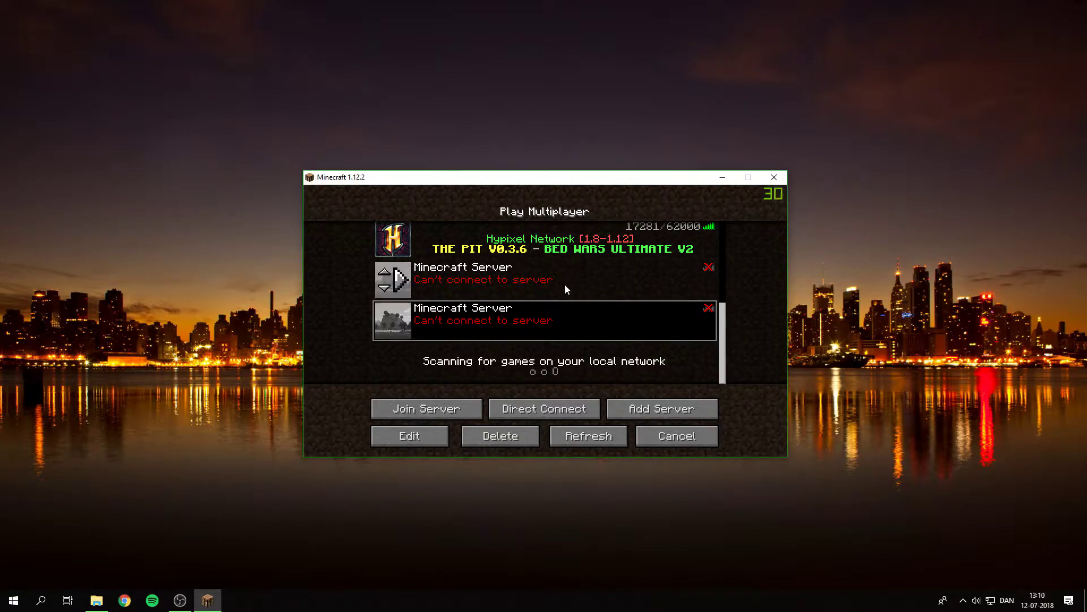
key("Down")
key("Up")
key("Up")
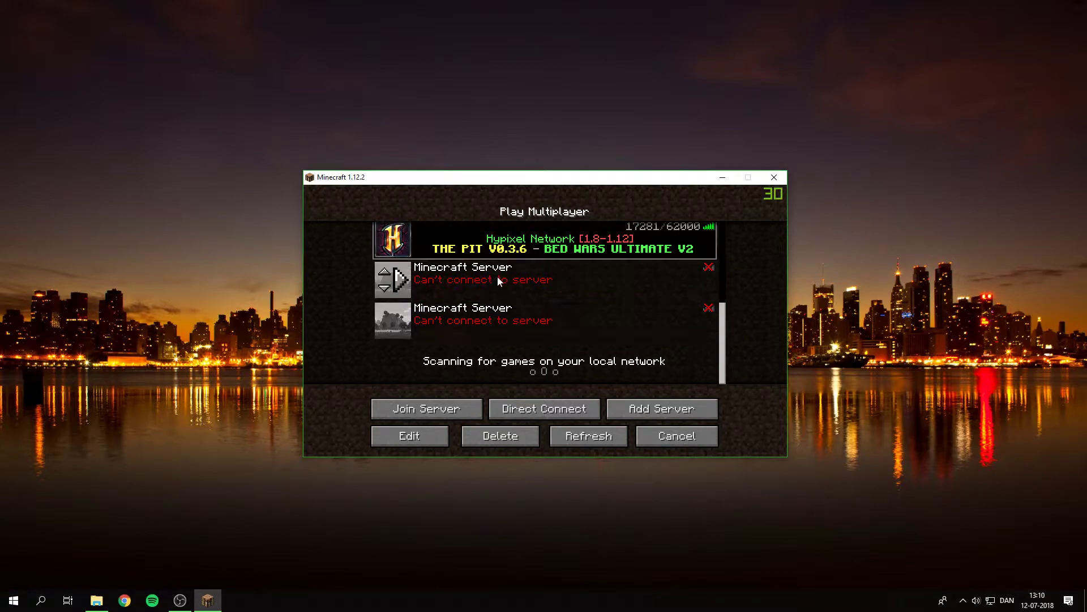
key("Down")
key("Down")
key("Up")
key("Down")
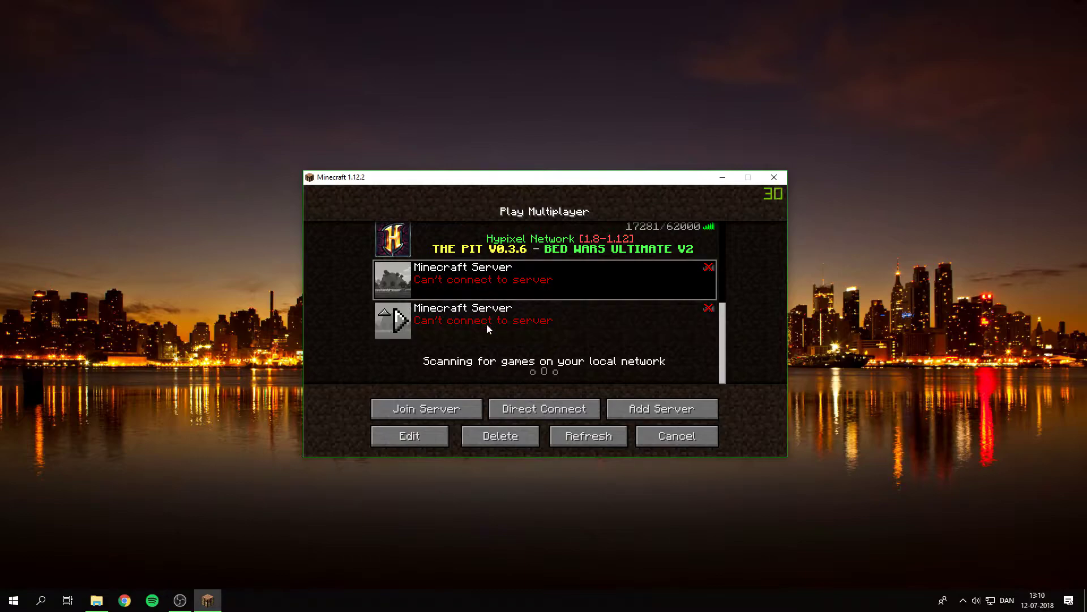
left_click(721, 177)
Step: Search Windows for 'paint' and launch paint.net
left_click(44, 600)
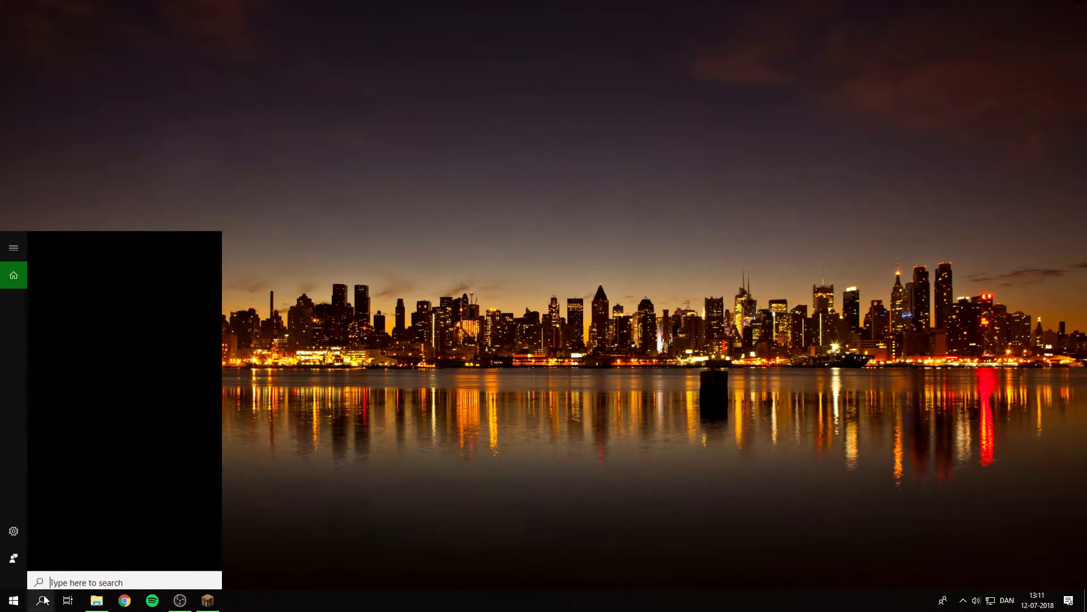
type("paint")
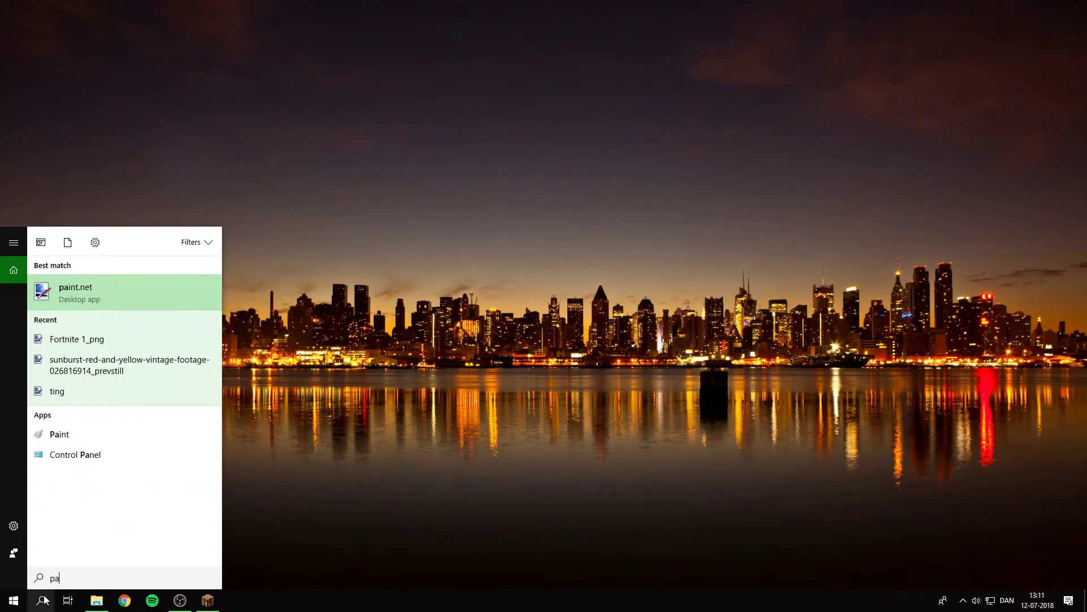
key("Return")
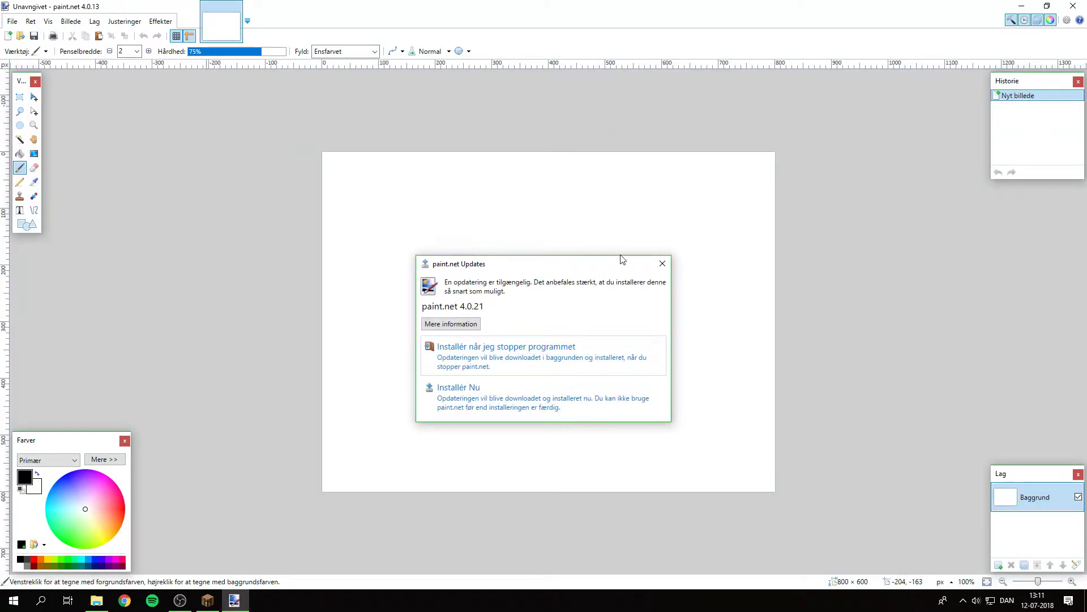
Step: Dismiss the paint.net update notice and look through the Image menu
left_click(661, 263)
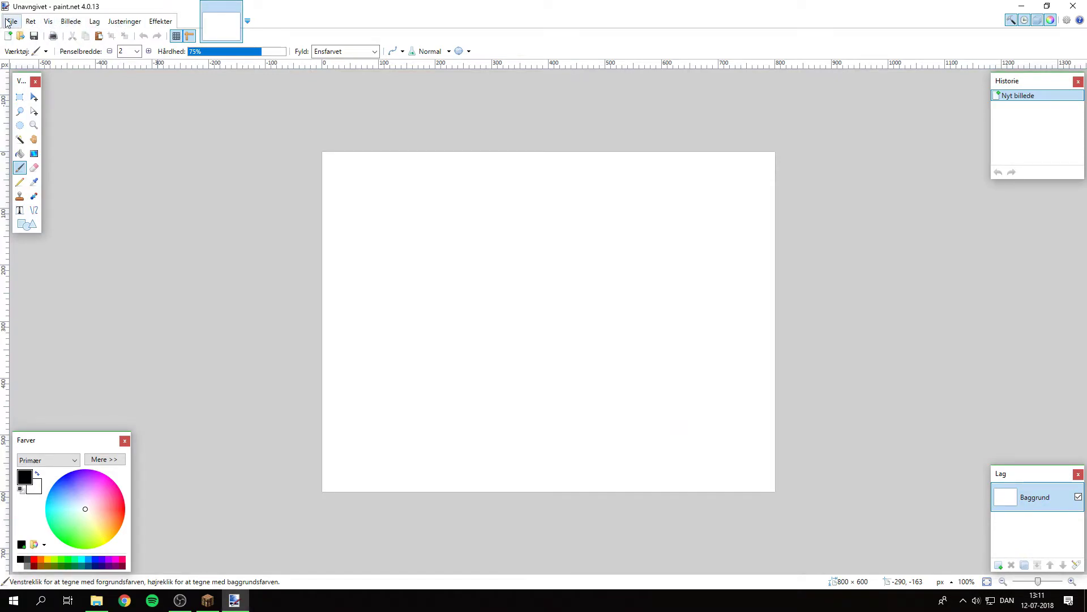
left_click(74, 24)
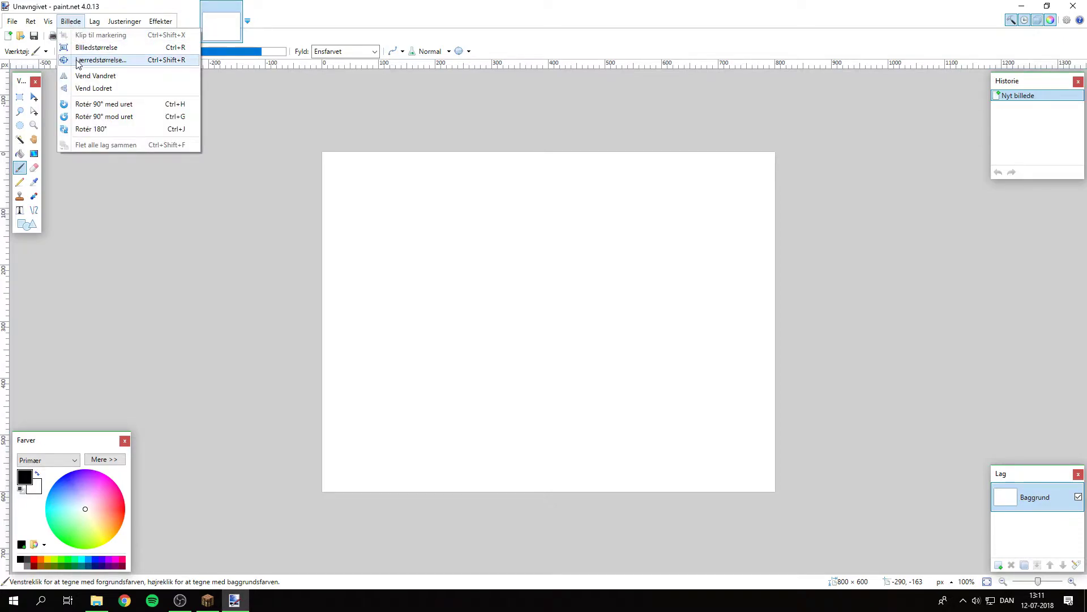
key("Escape")
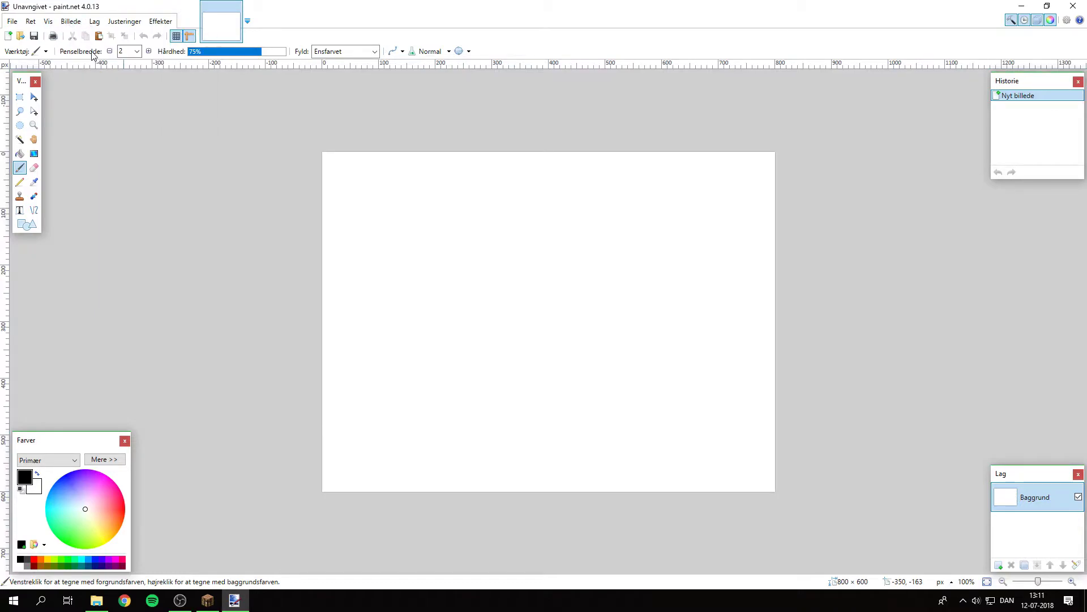
left_click(72, 22)
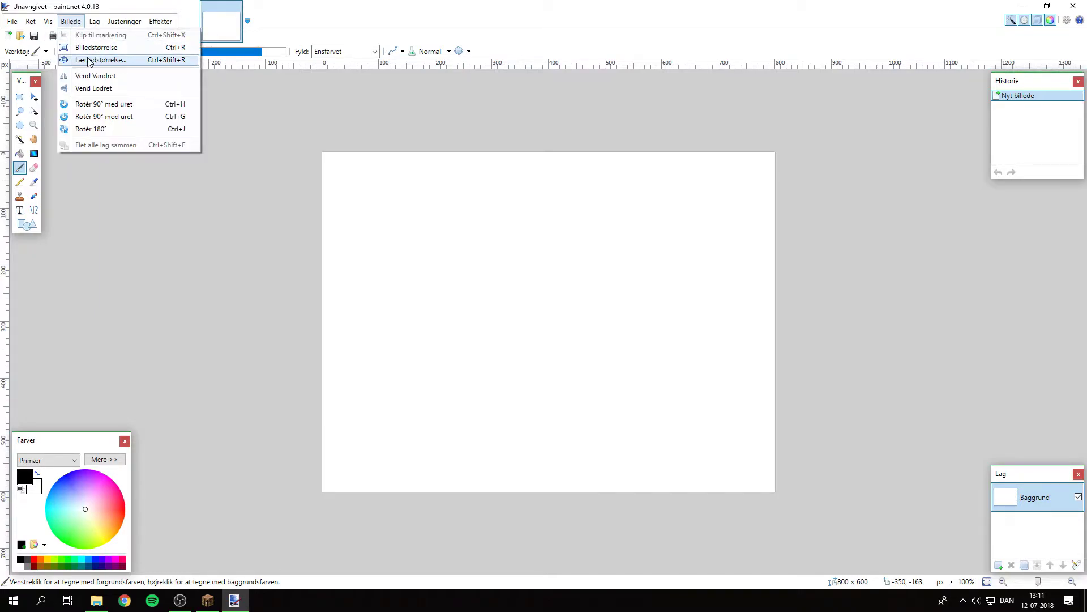
left_click(221, 241)
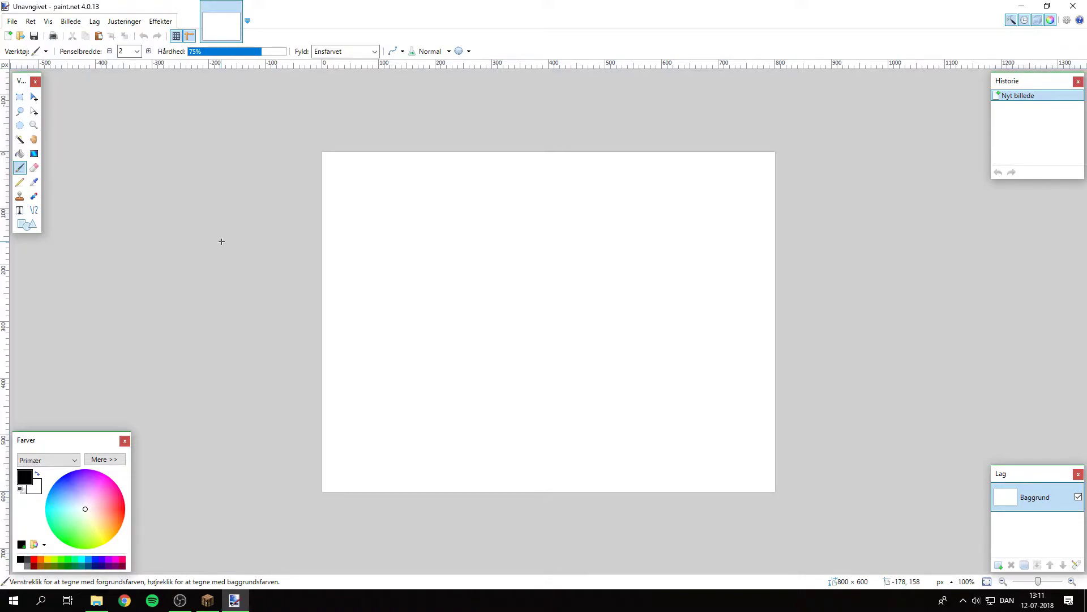
Step: Resize the canvas to 64 × 64 pixels with Ctrl+Shift+R
key("ctrl+shift+r")
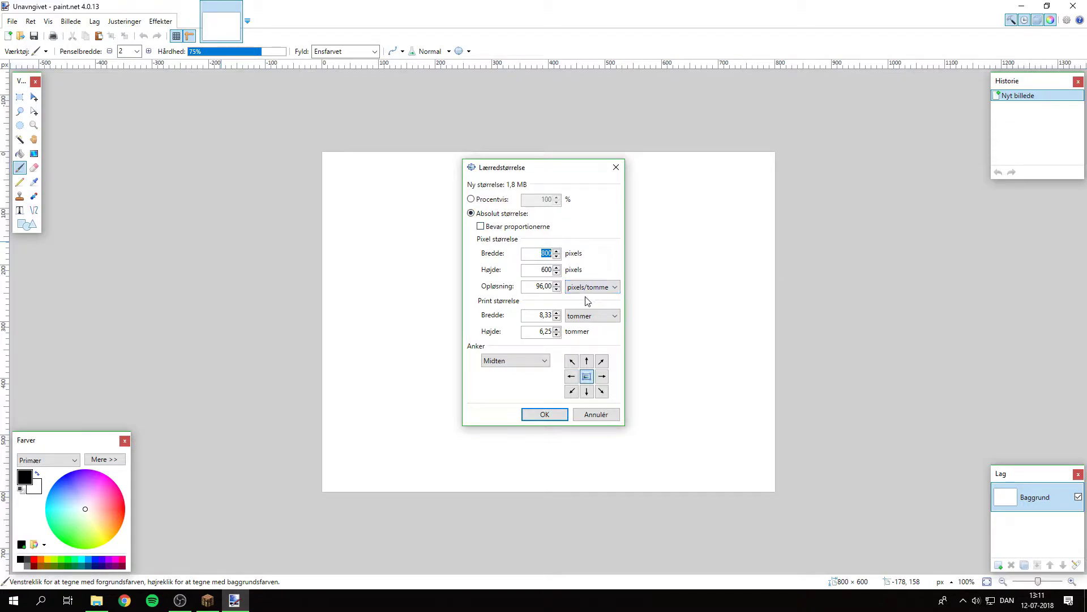
key("BackSpace")
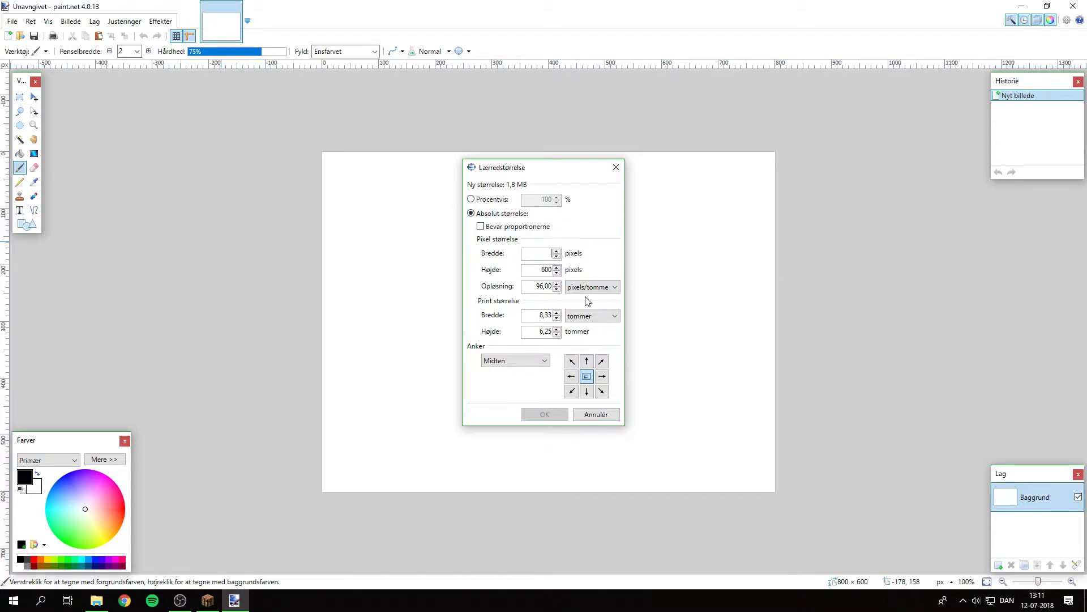
type("64")
double_click(536, 267)
type("64")
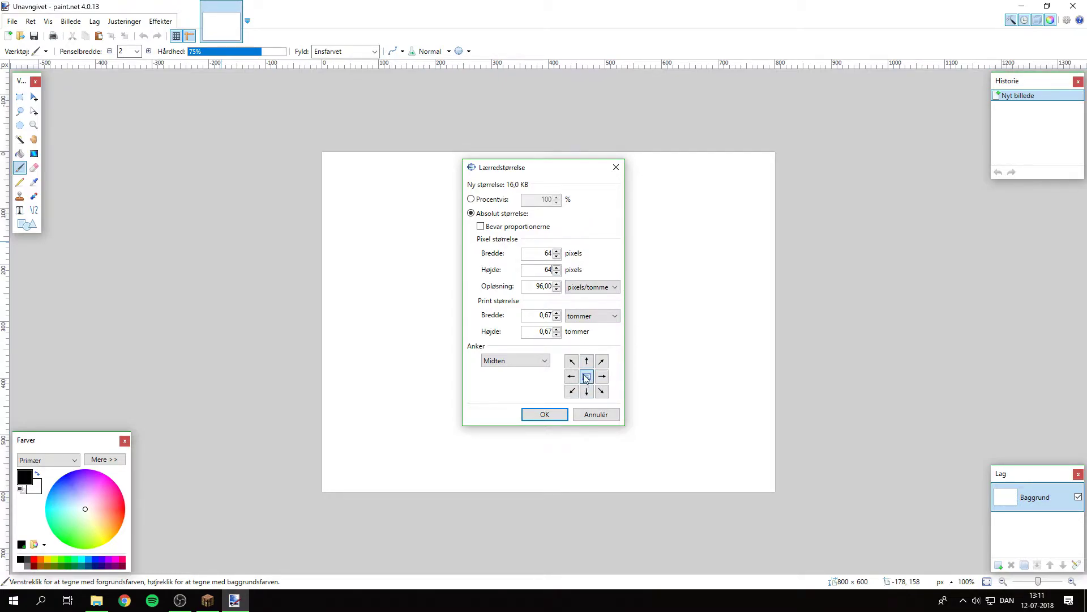
left_click(544, 415)
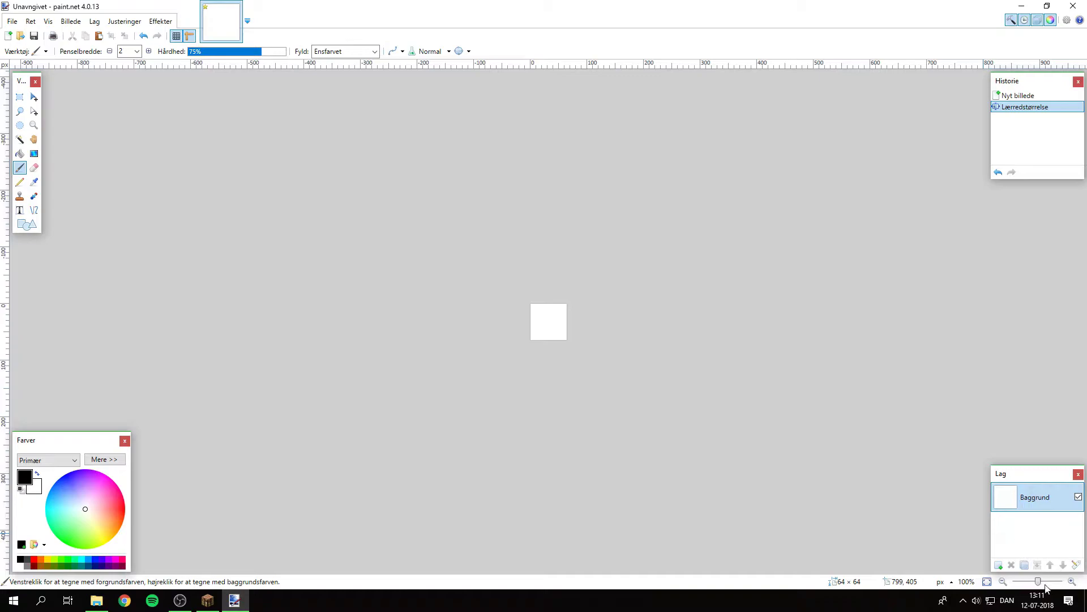
Step: Zoom the tiny canvas to 800%
left_click_drag(1038, 581, 1052, 581)
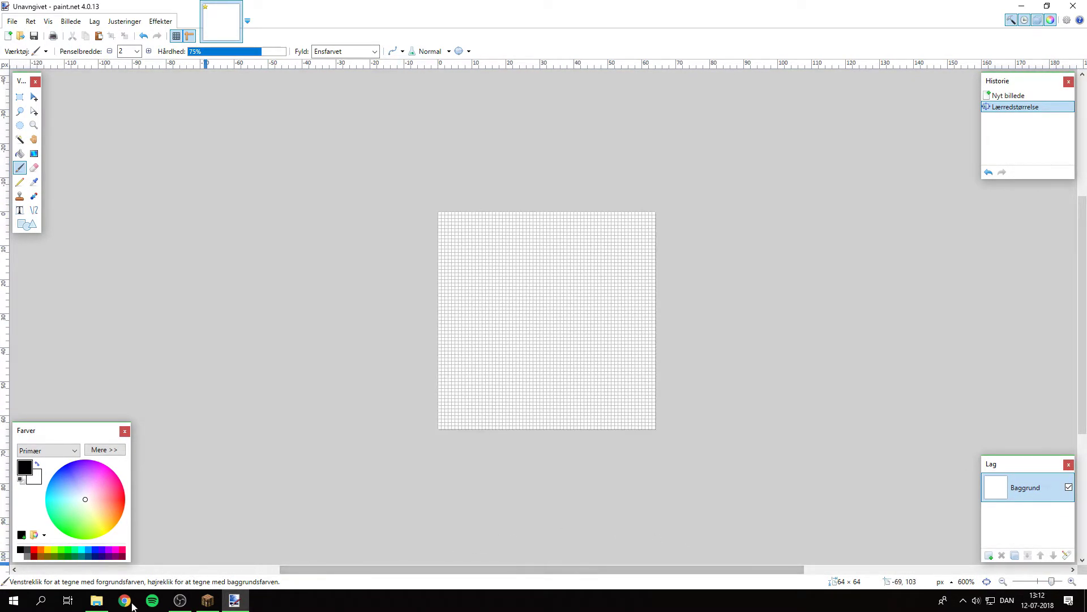
mouse_move(96, 603)
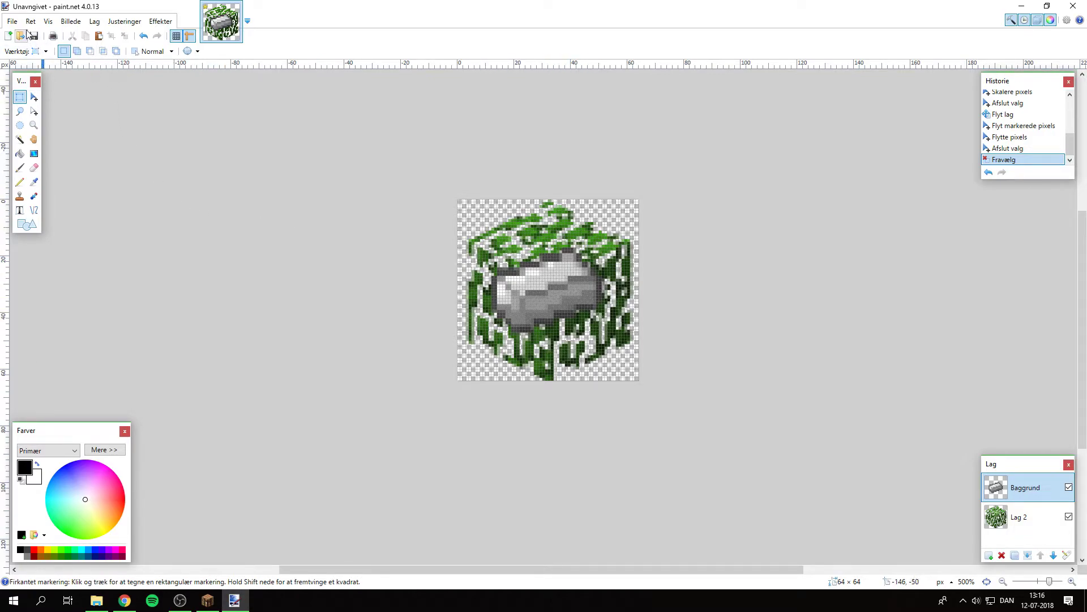
Step: Save the image as a PNG named 'server-icon.png'
left_click(12, 22)
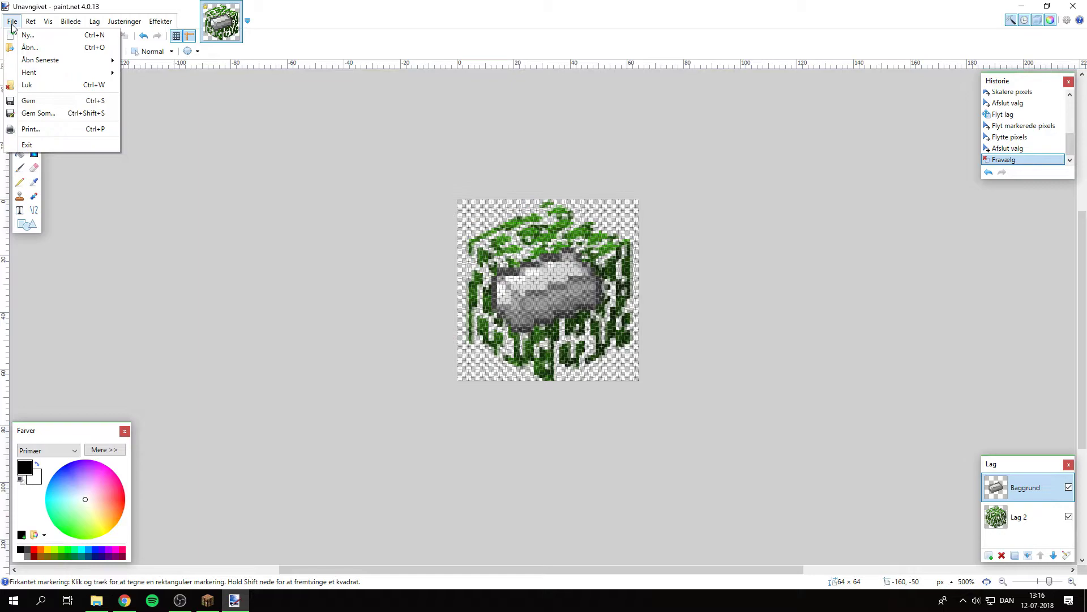
left_click(55, 115)
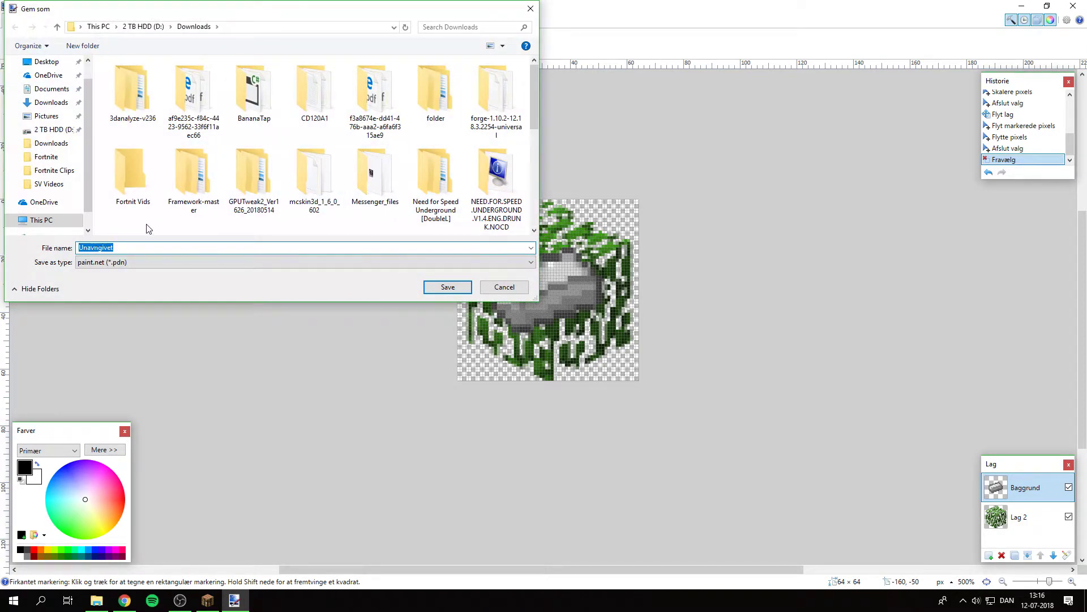
key("BackSpace")
type("server")
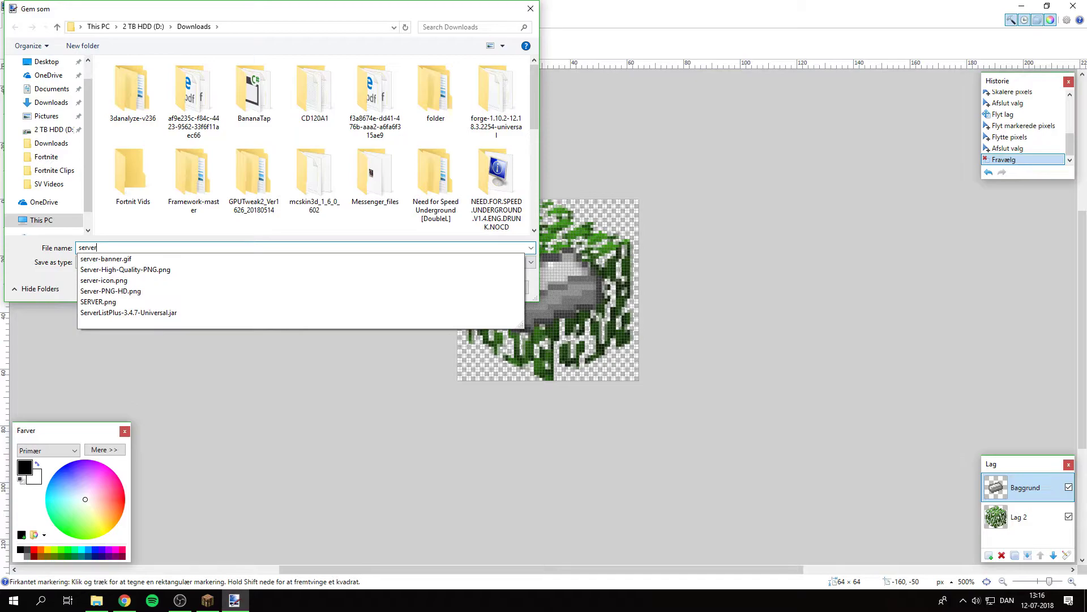
type("-")
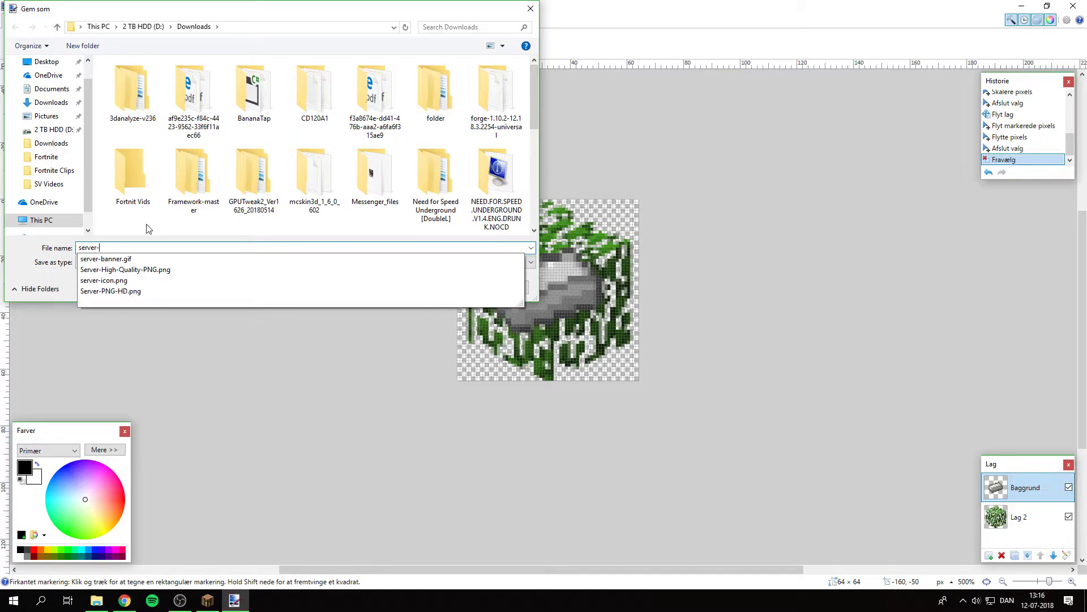
type("icon.")
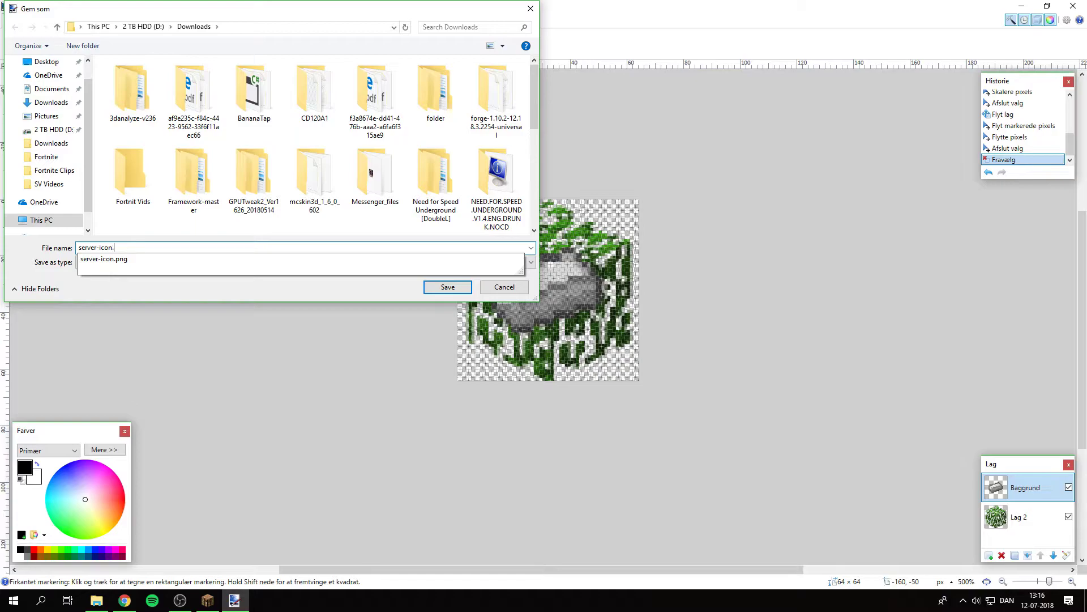
type("png")
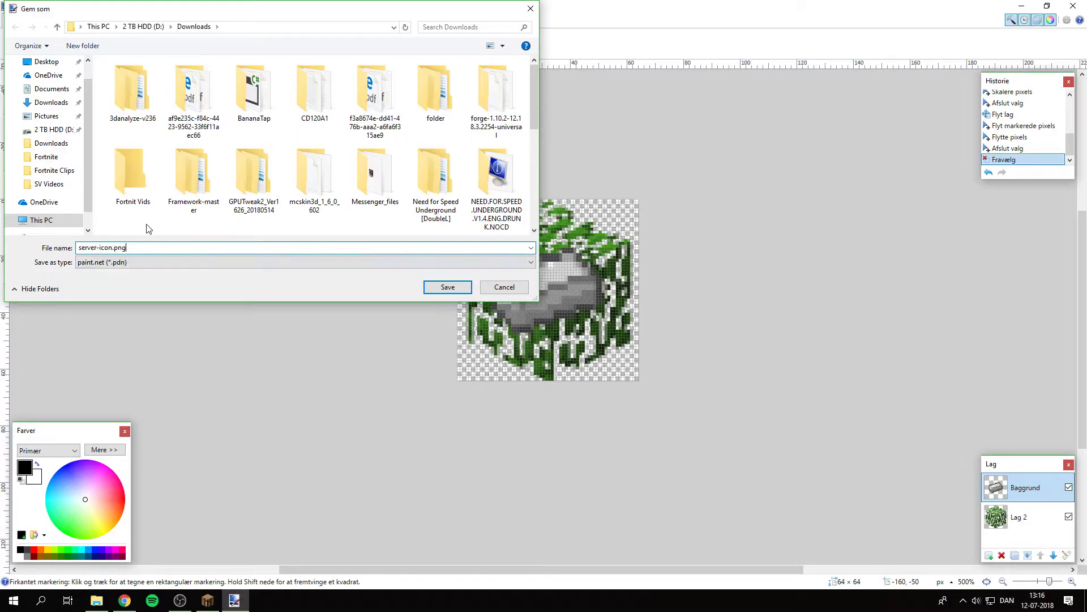
left_click(187, 262)
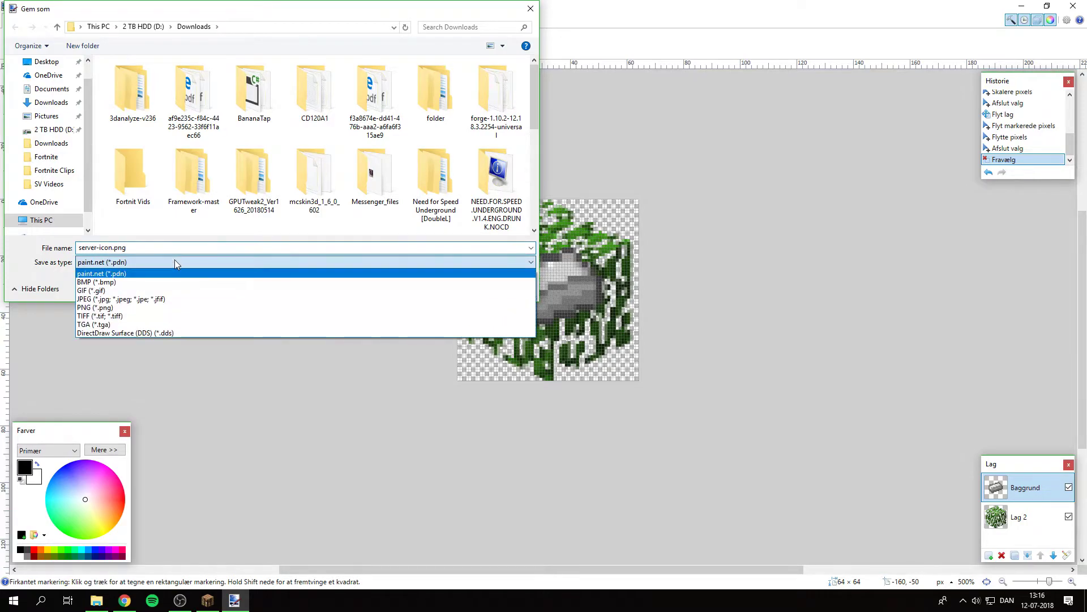
left_click(114, 308)
left_click(136, 248)
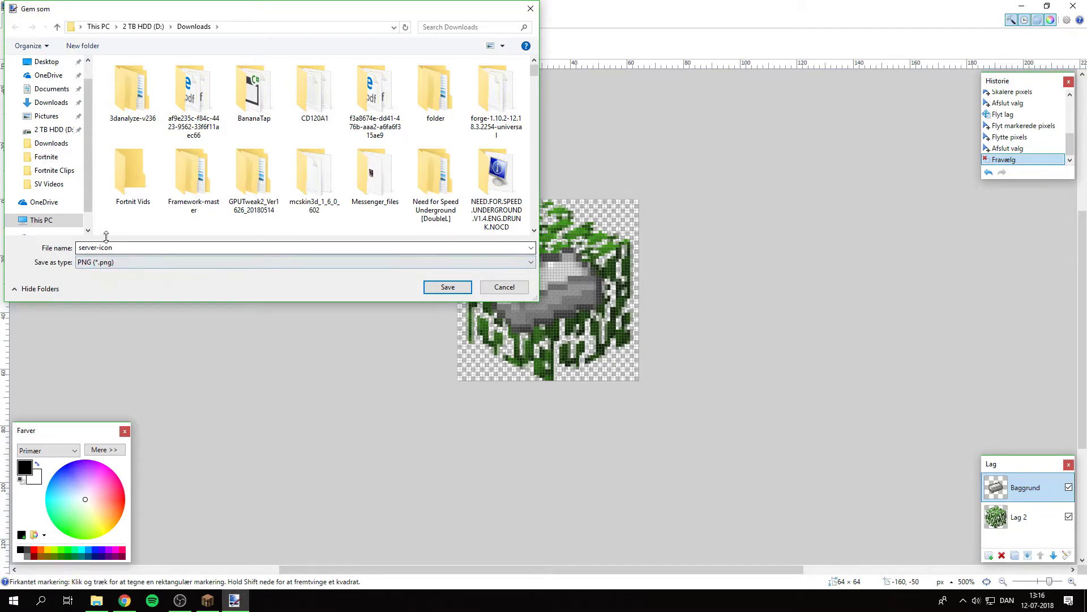
left_click(465, 287)
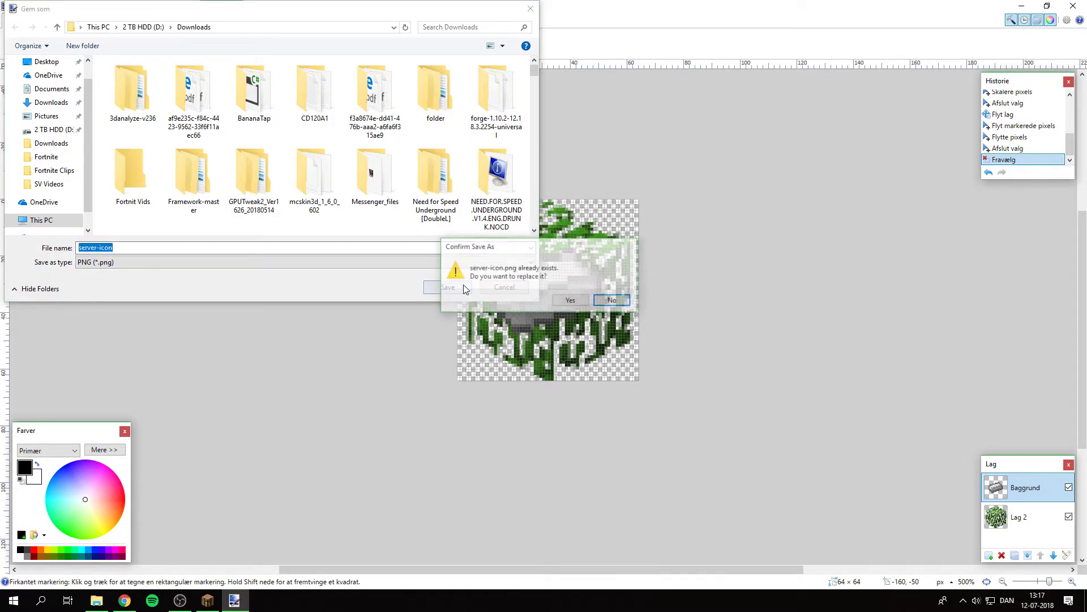
Step: Overwrite the existing file at 32-bit depth, flatten all layers, and close paint.net
left_click(571, 301)
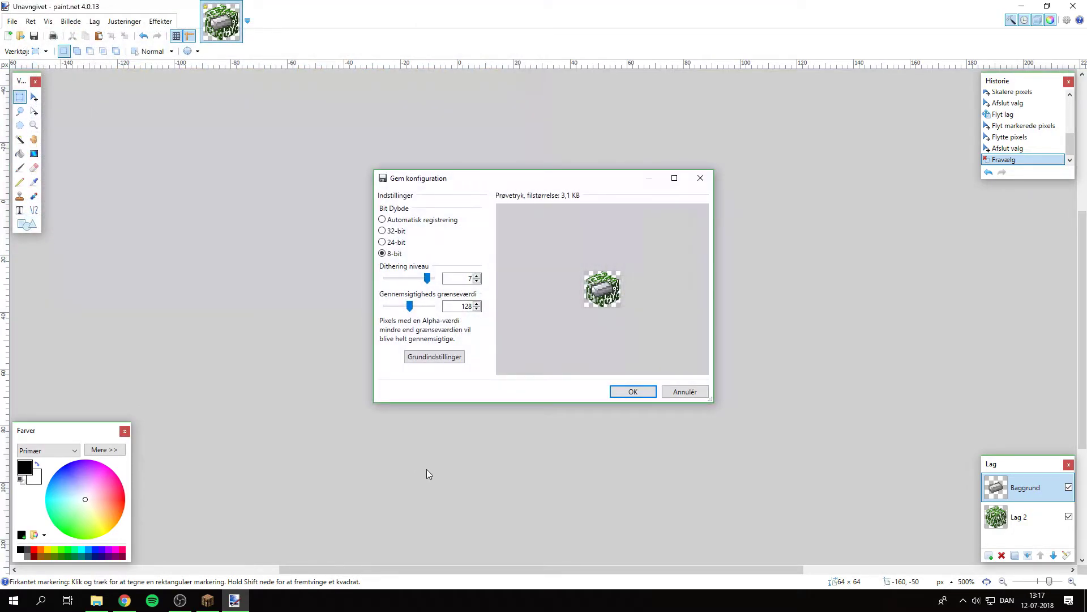
left_click(392, 232)
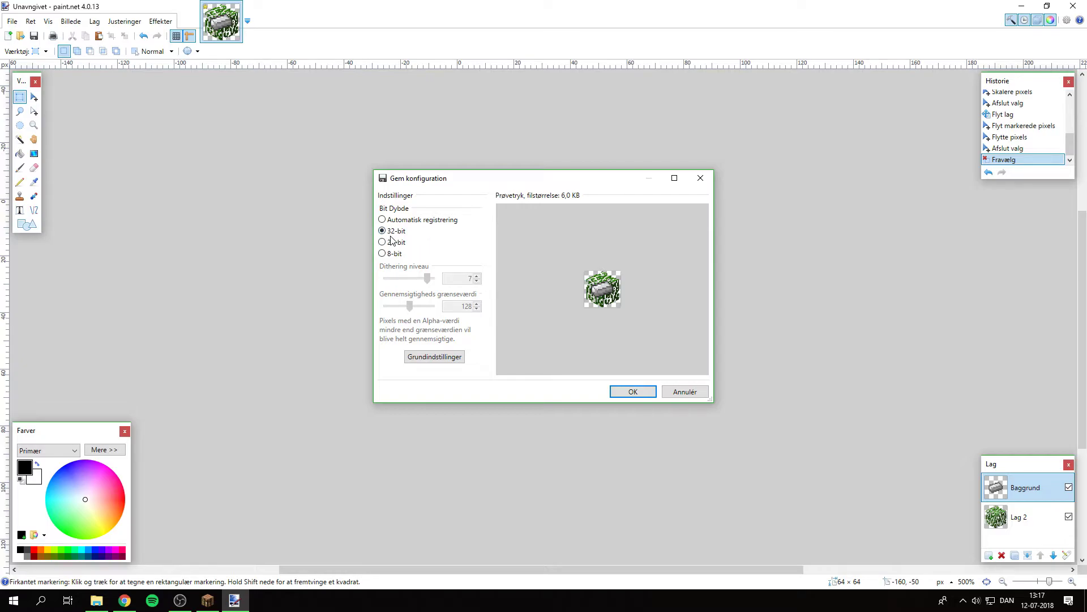
left_click(645, 394)
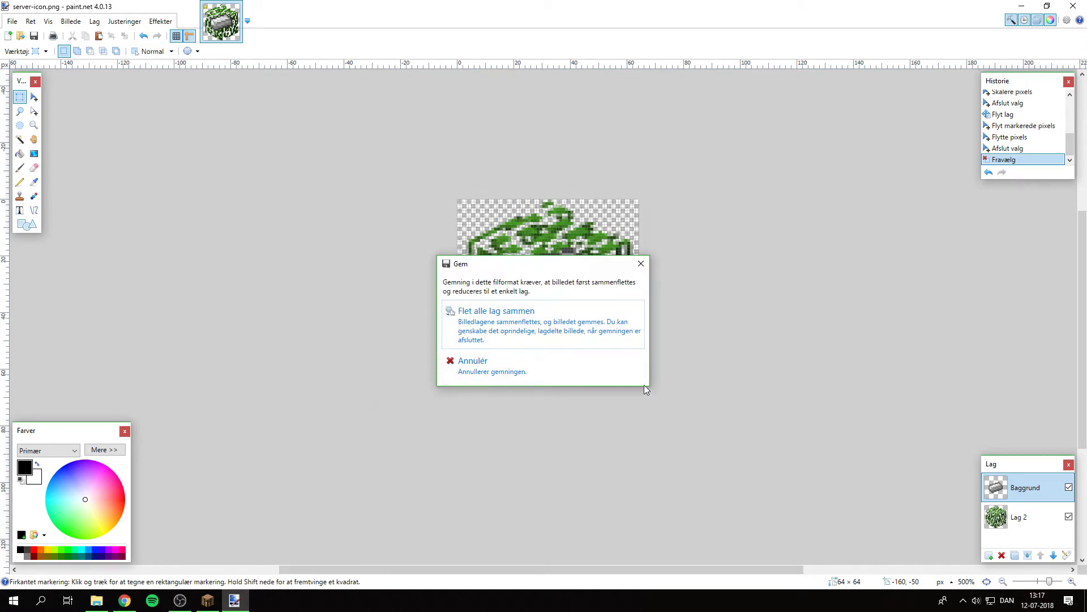
left_click(572, 328)
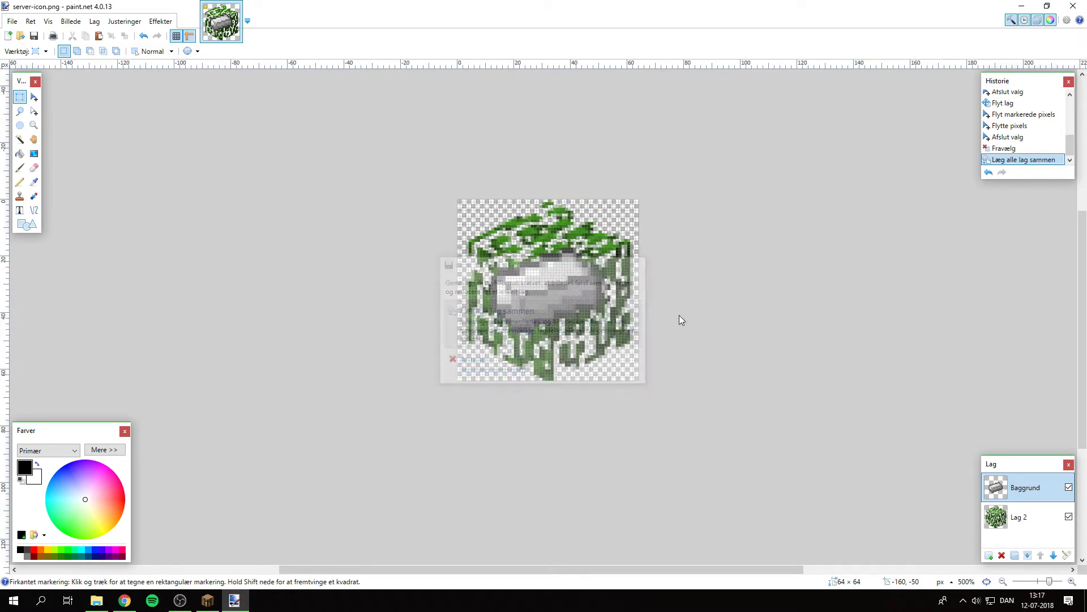
left_click(1084, 5)
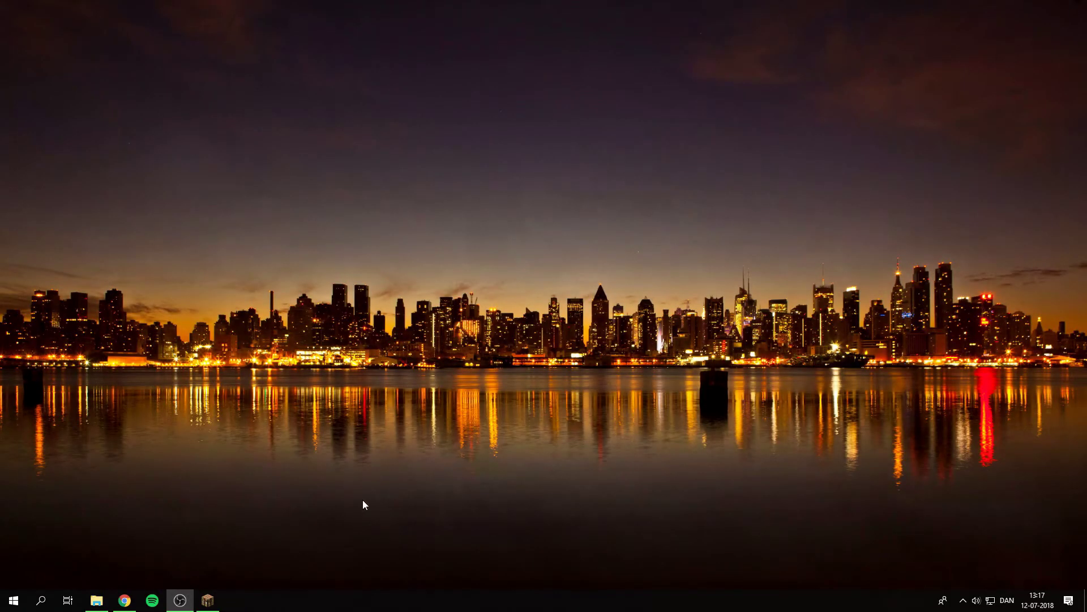
Step: Bring back the MC Stuff window and open the Minecraft Plugin Server folder
left_click(96, 599)
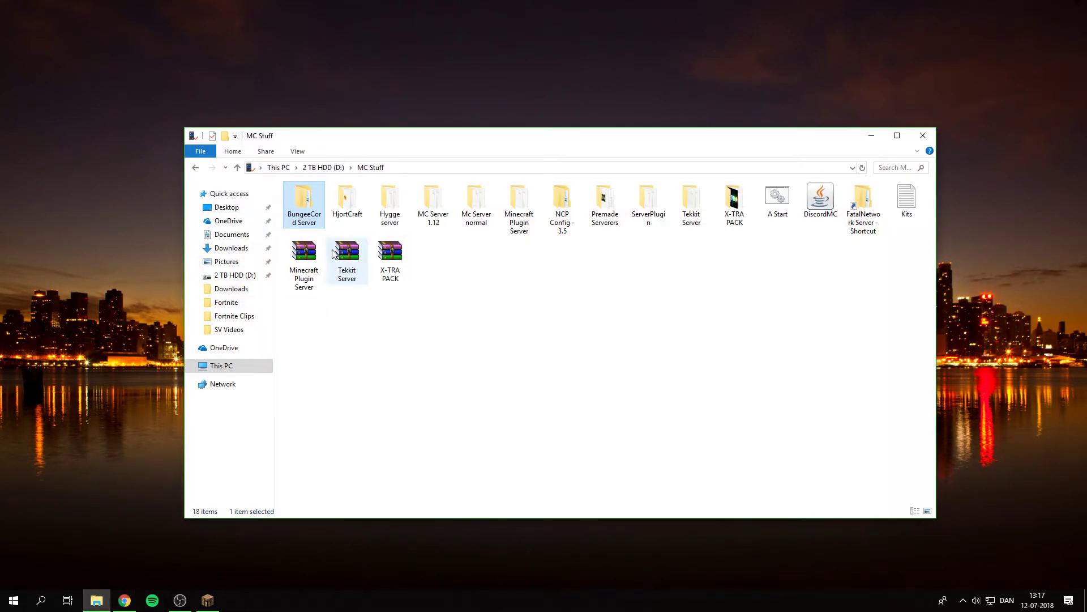
double_click(520, 204)
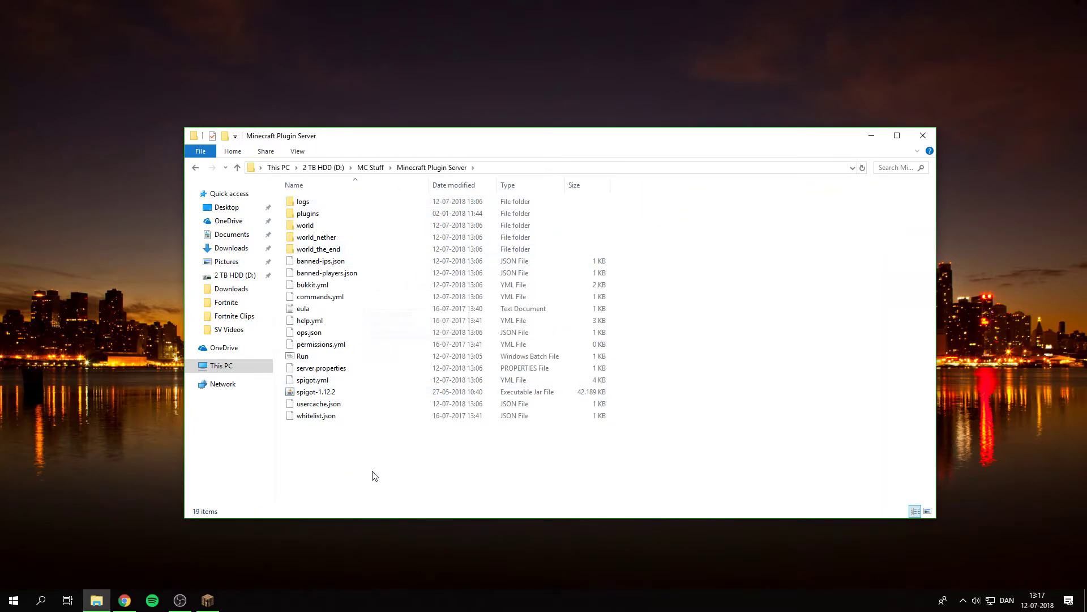
right_click(97, 600)
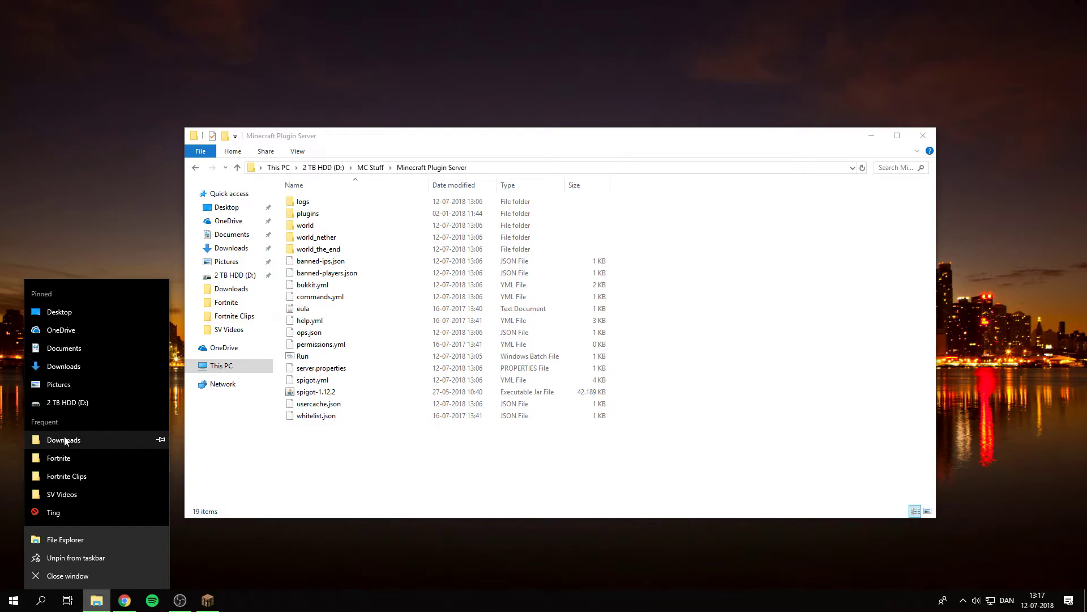
left_click_drag(56, 440, 376, 469)
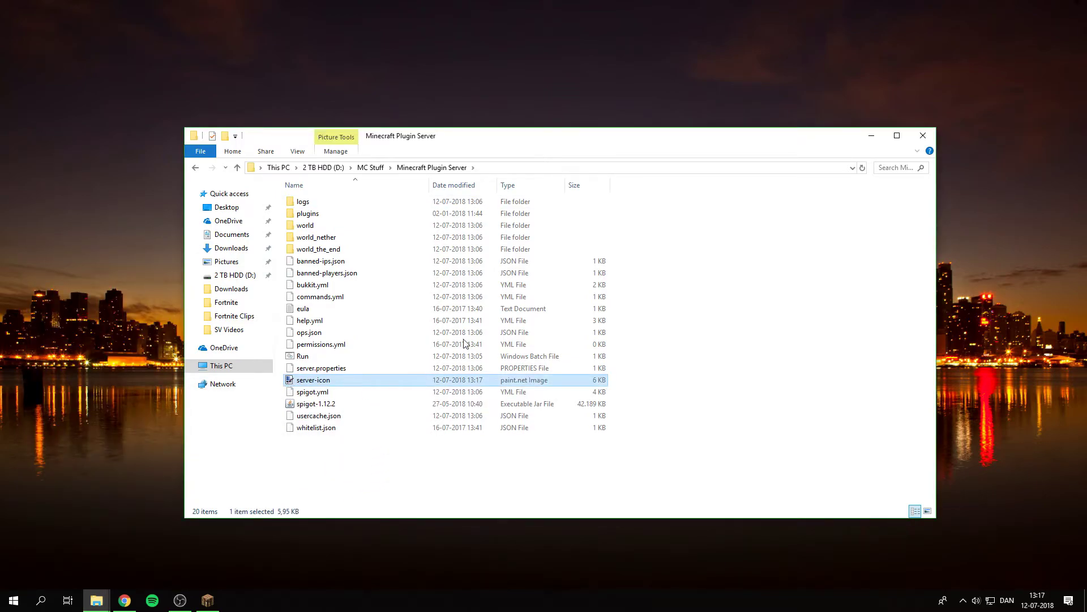
Step: Copy the server-icon file and start the plugin server with the Run script
right_click(358, 380)
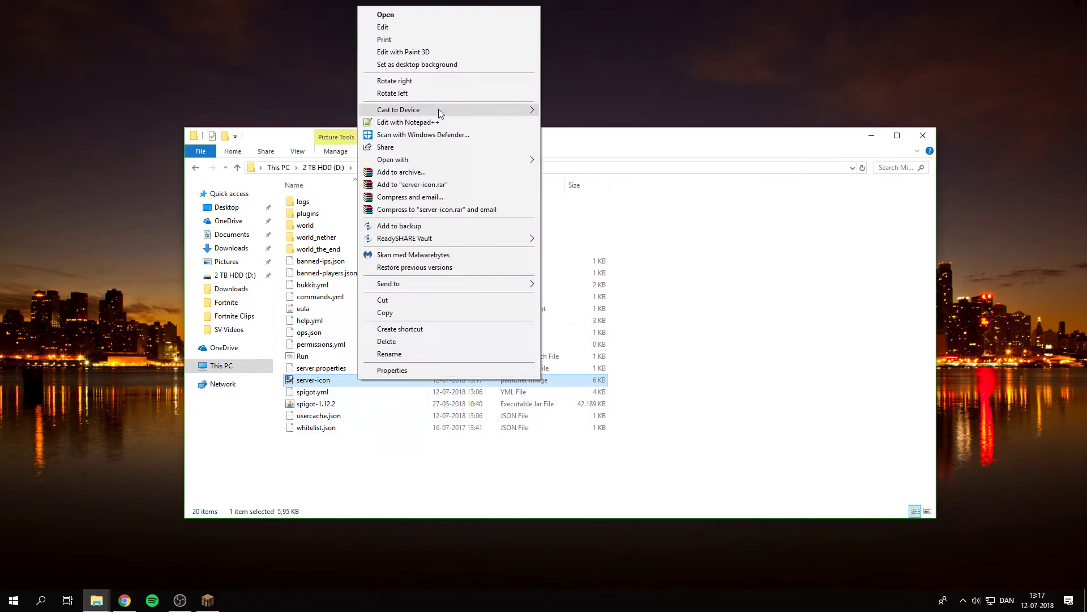
left_click(412, 312)
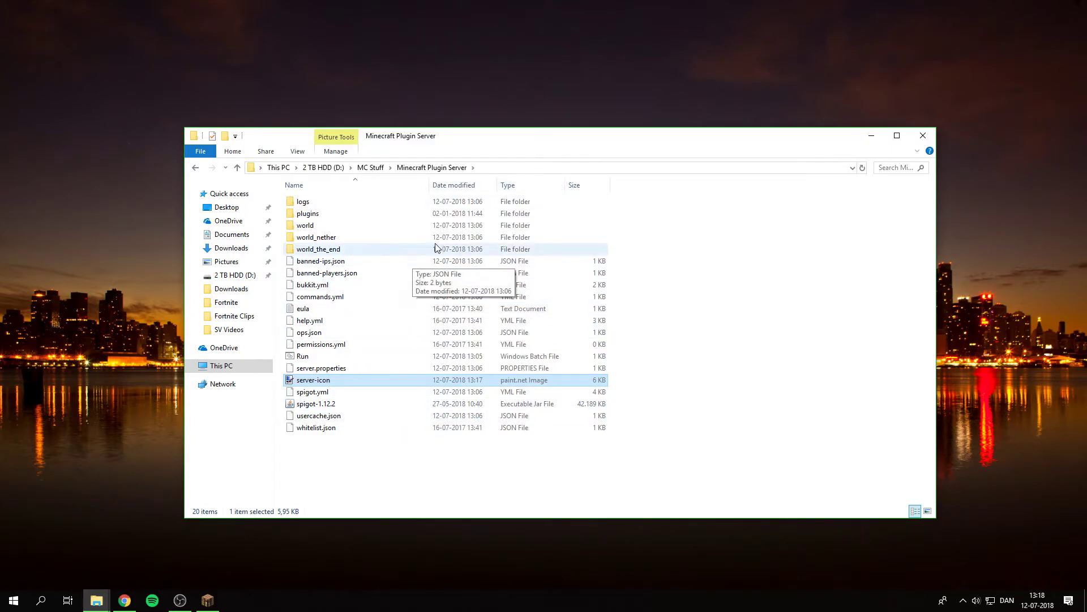
double_click(306, 357)
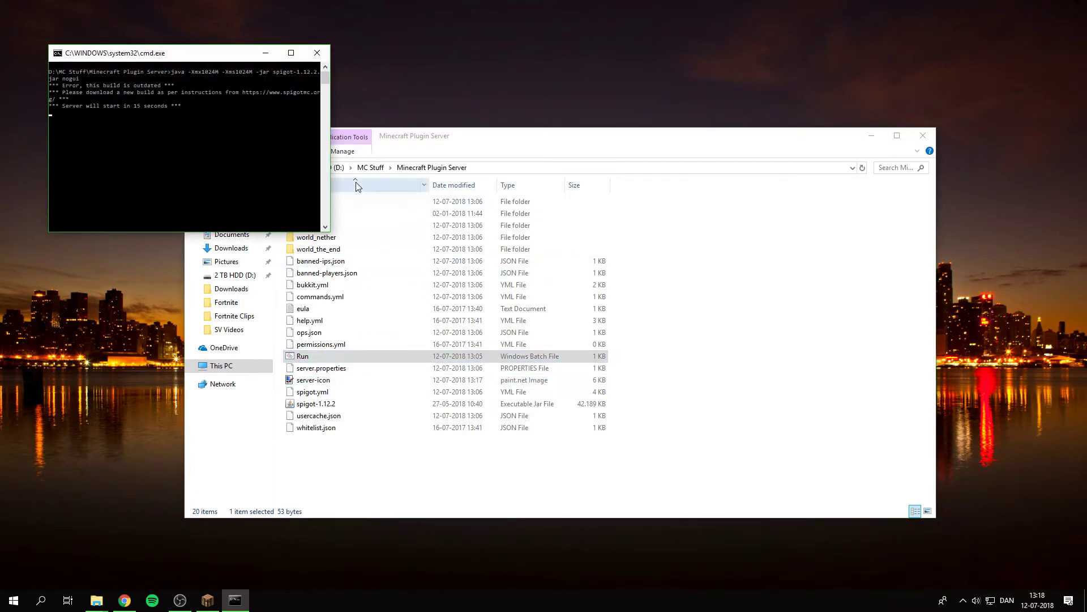
Step: Navigate from MC Stuff into BungeeCord Server, briefly checking the Server1 folder
left_click(485, 146)
left_click(368, 168)
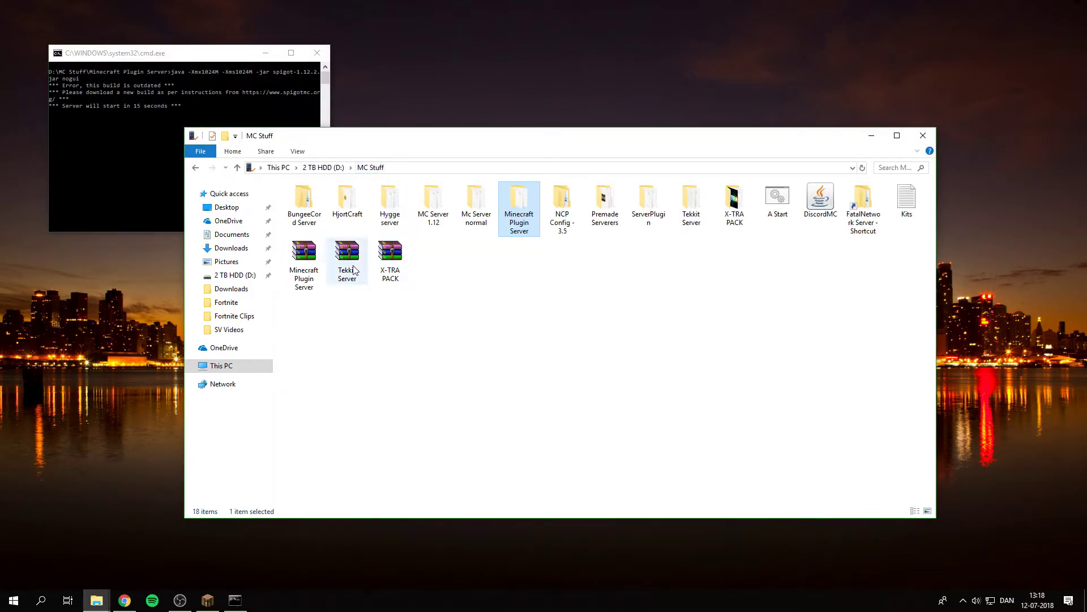
double_click(304, 202)
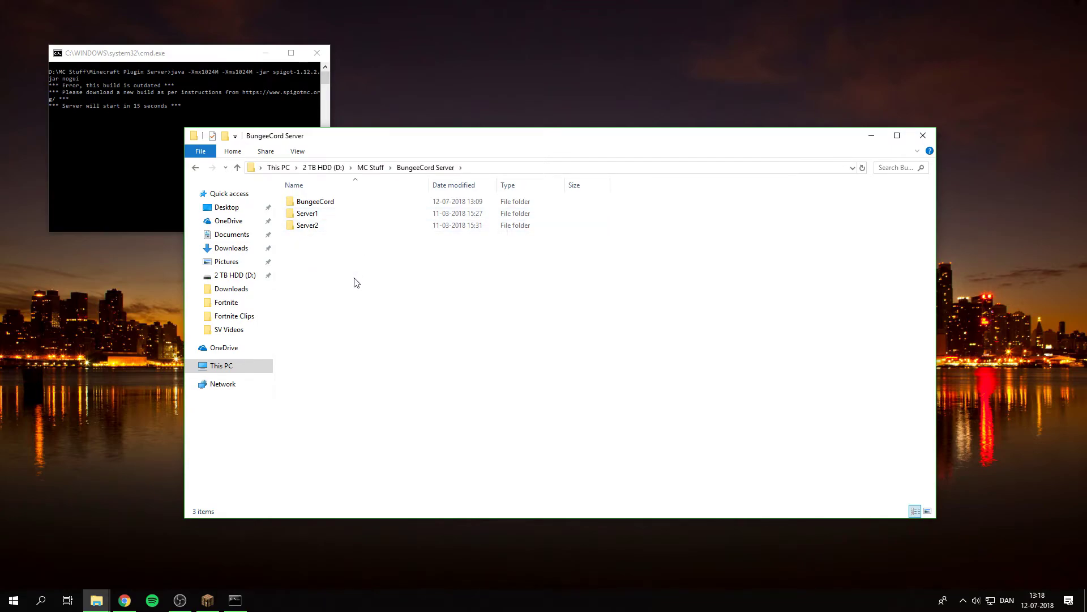
mouse_move(353, 278)
left_mouse_down()
mouse_move(369, 170)
mouse_move(364, 274)
left_mouse_up()
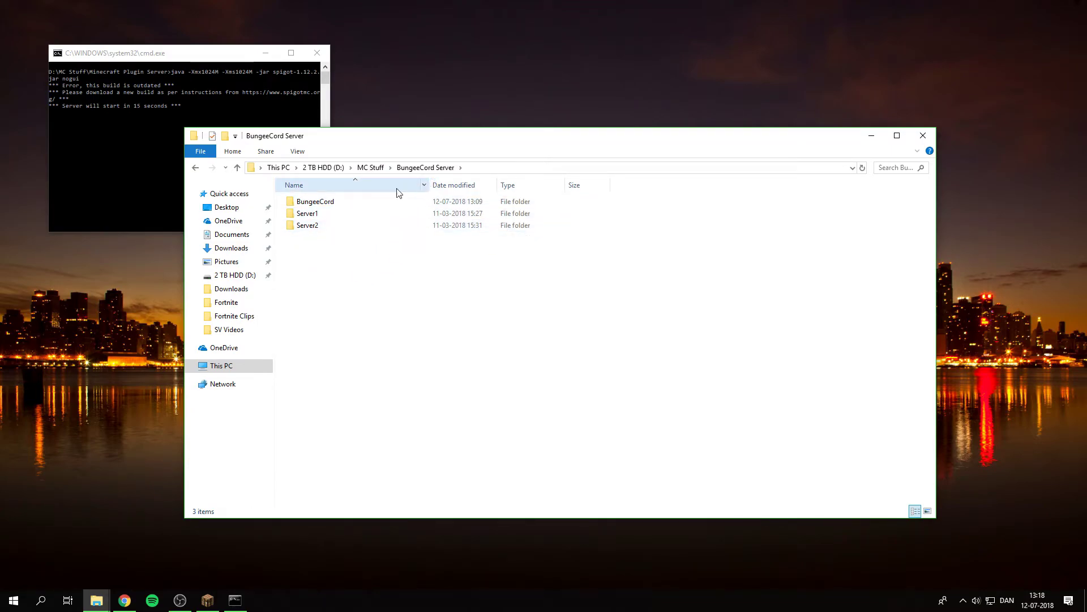
double_click(345, 218)
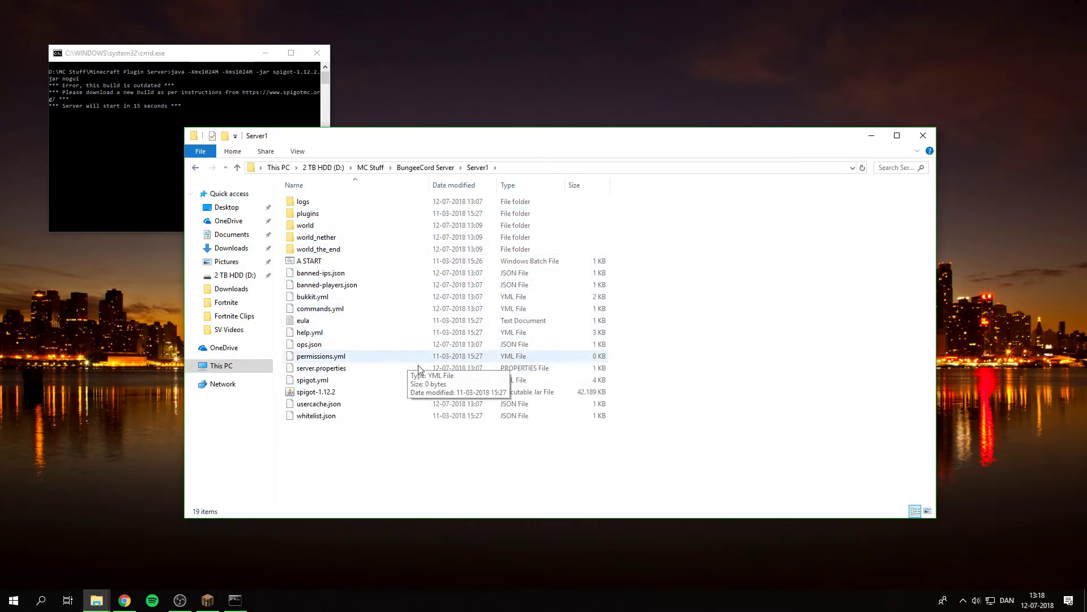
left_click(196, 168)
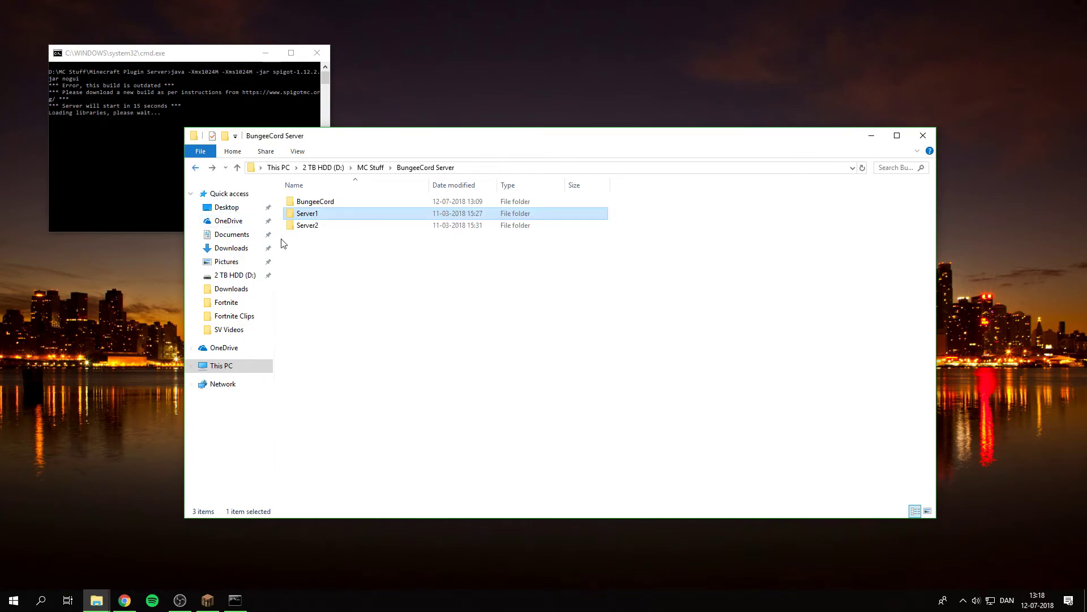
Step: Paste server-icon into the BungeeCord folder and go back to BungeeCord Server
double_click(360, 204)
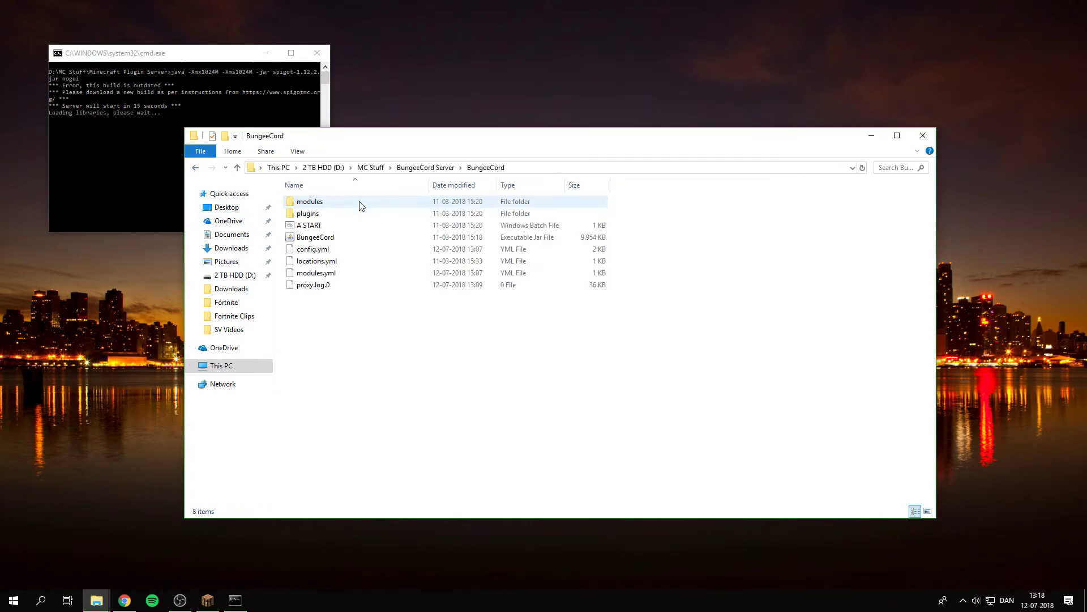
right_click(357, 340)
left_click(384, 419)
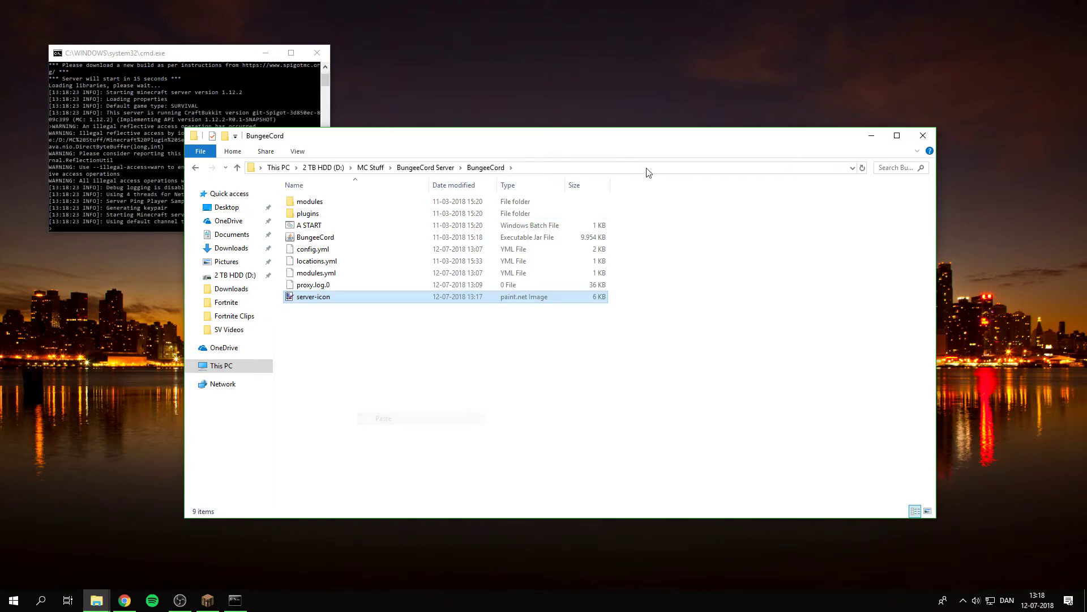
left_click(195, 168)
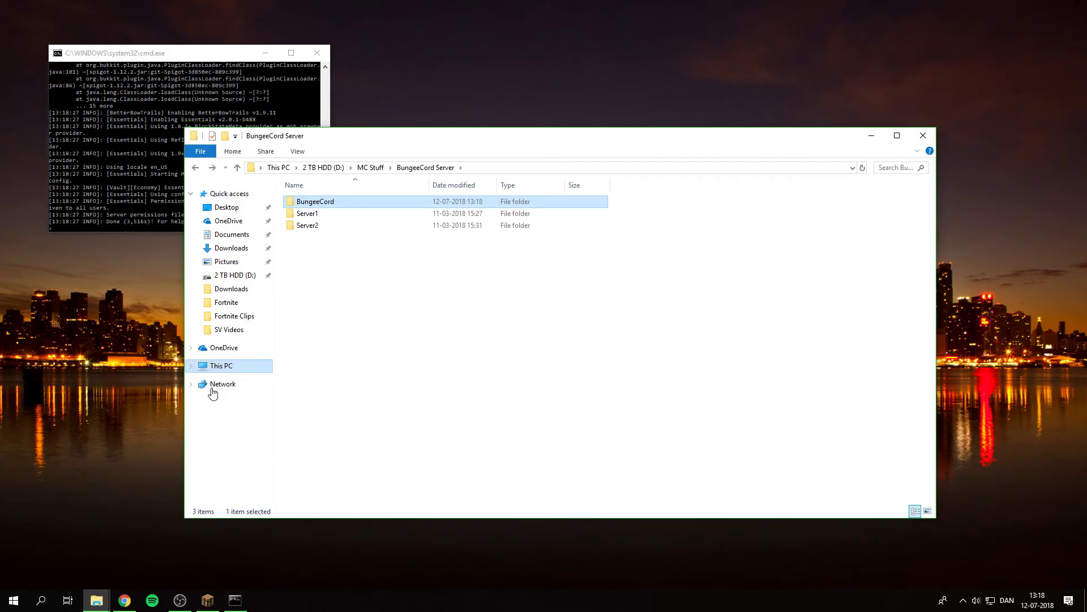
left_click(205, 609)
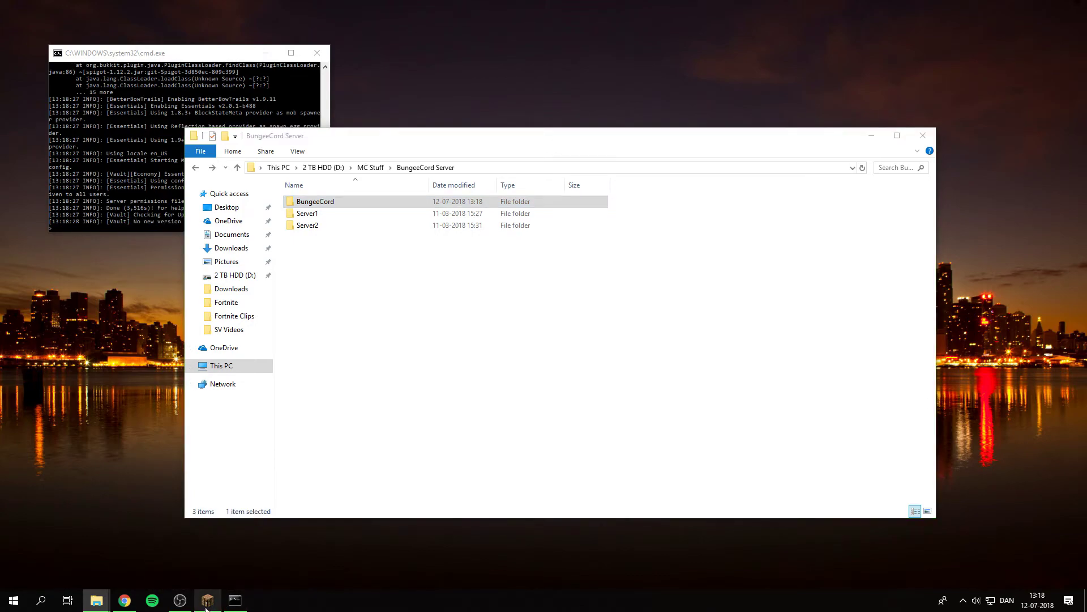
Step: Refresh the server list and check the local server shows the leaf-and-ingot icon
left_click(589, 436)
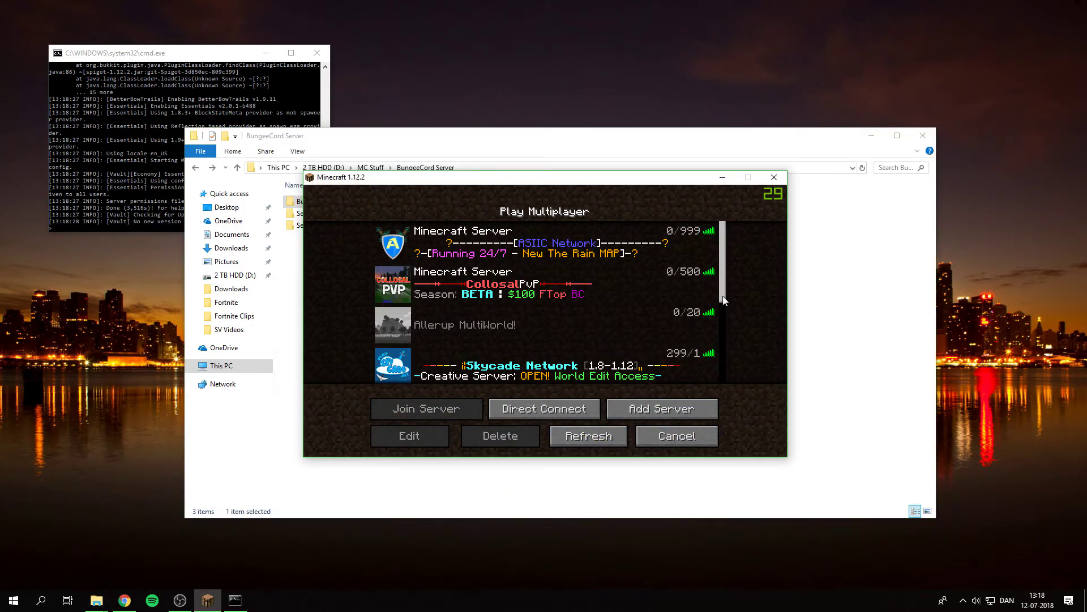
scroll(724, 300, "down", 5)
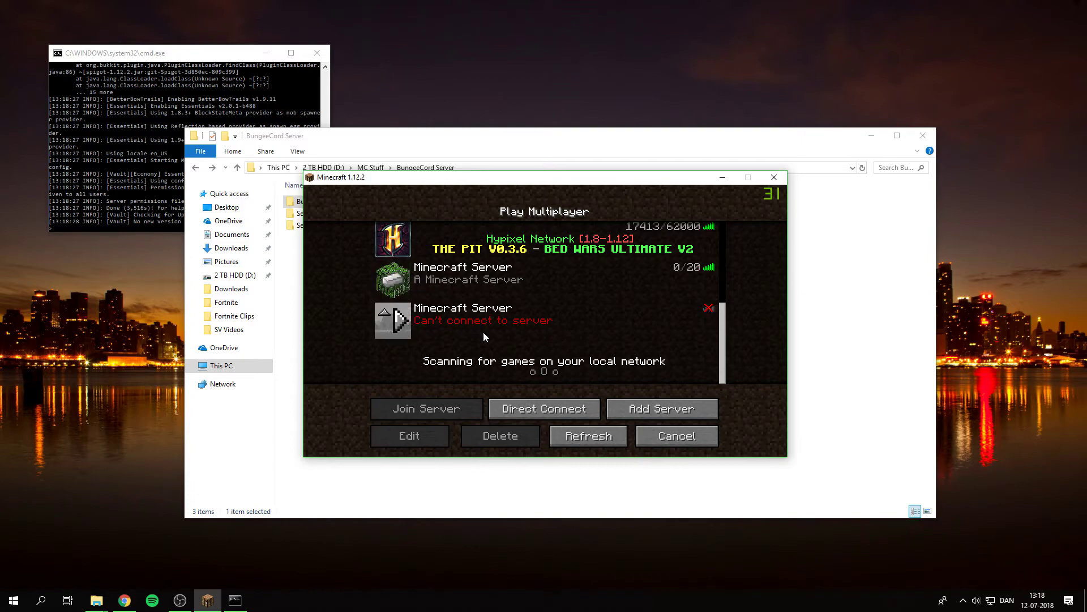
mouse_move(406, 287)
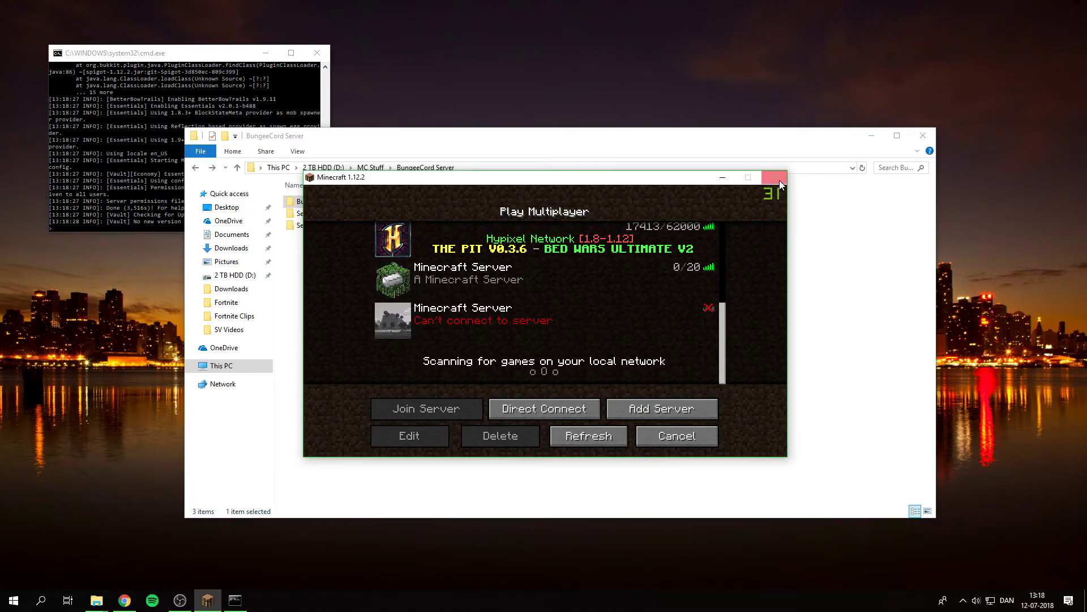
Step: Enter 'stop' in the server console to shut it down, then open the BungeeCord folder
left_click(107, 183)
type("sto")
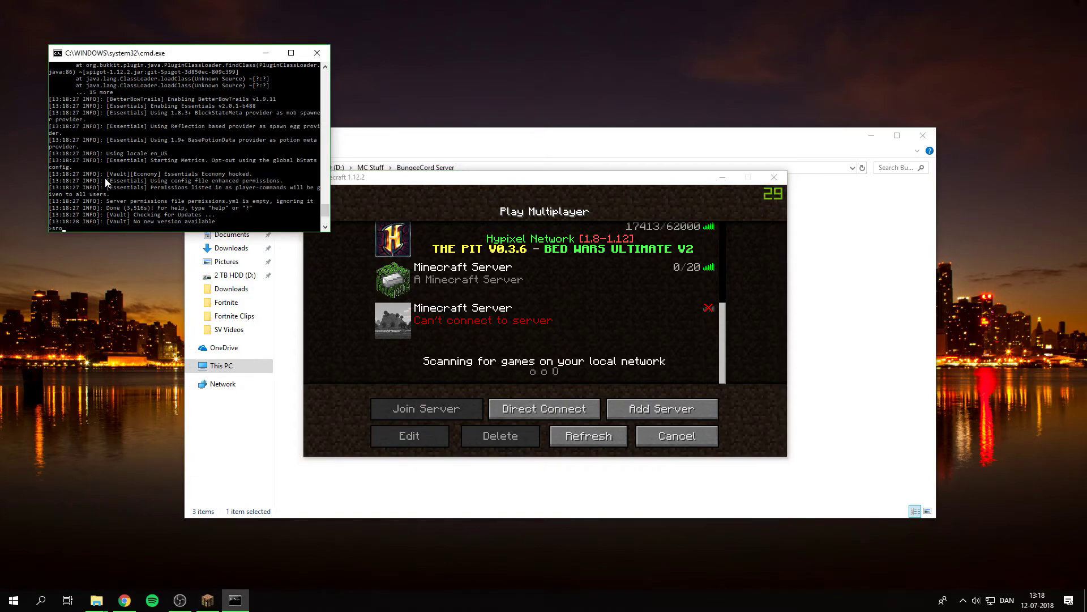
key("BackSpace")
key("BackSpace")
type("top")
key("Return")
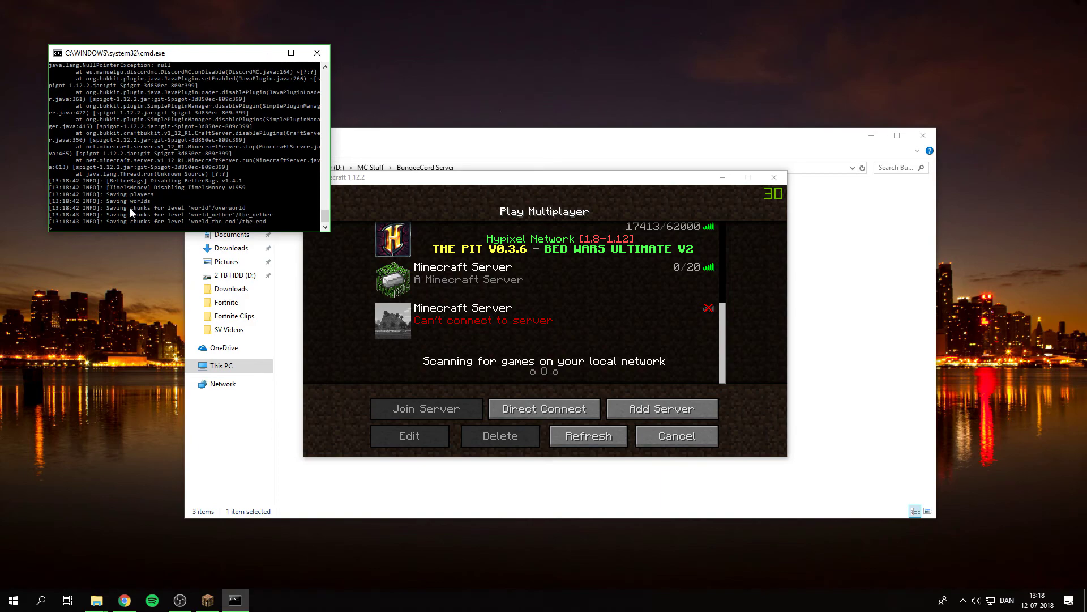
left_click(282, 452)
double_click(335, 202)
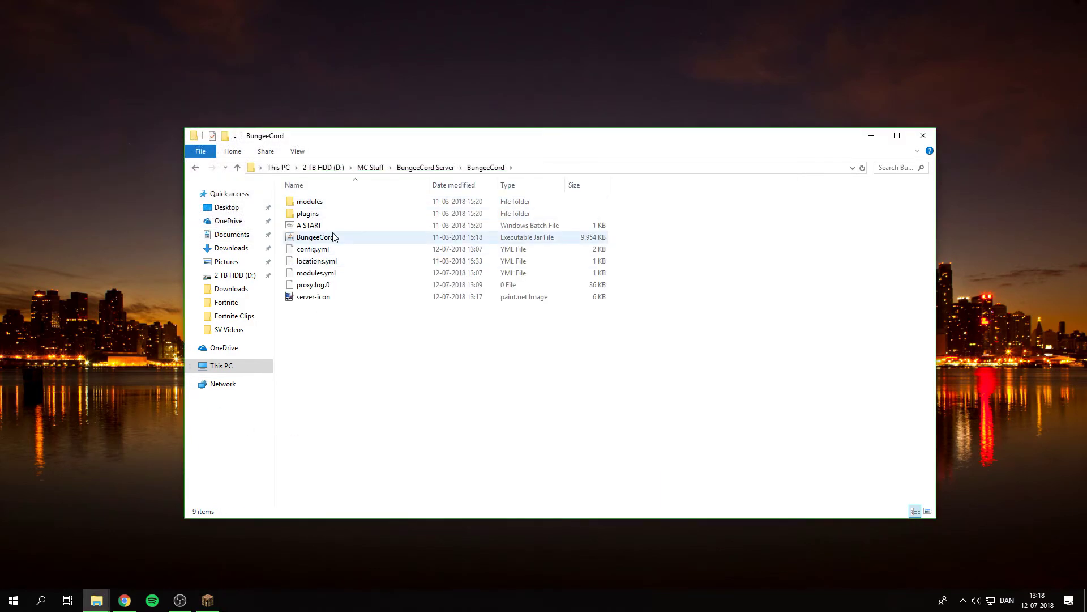
Step: Run A START in BungeeCord and in Server1, then minimize the Server1 console
double_click(335, 224)
left_click(440, 131)
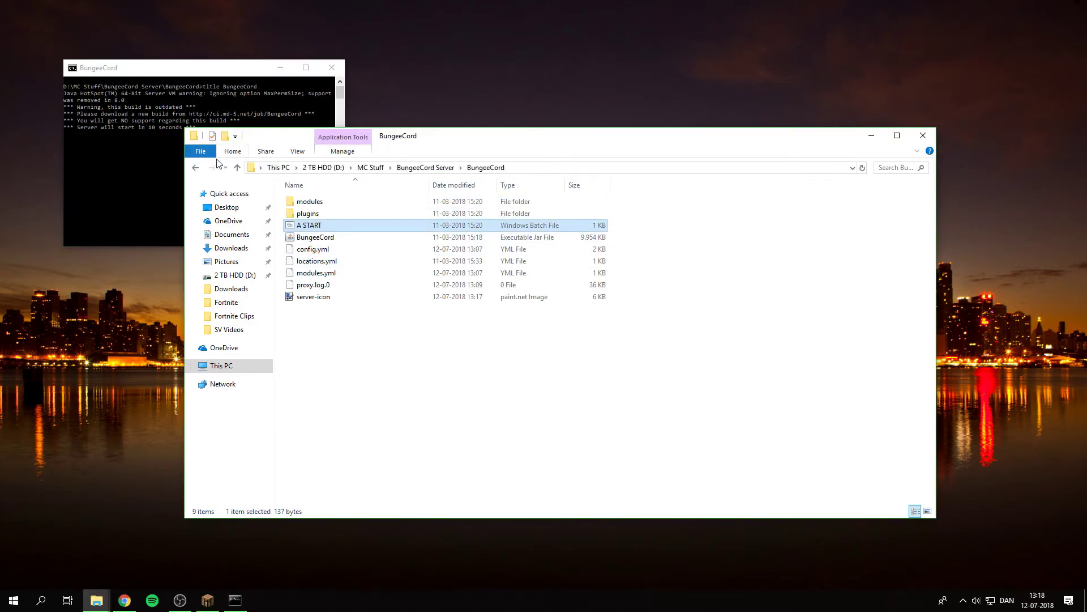
left_click(196, 168)
double_click(308, 213)
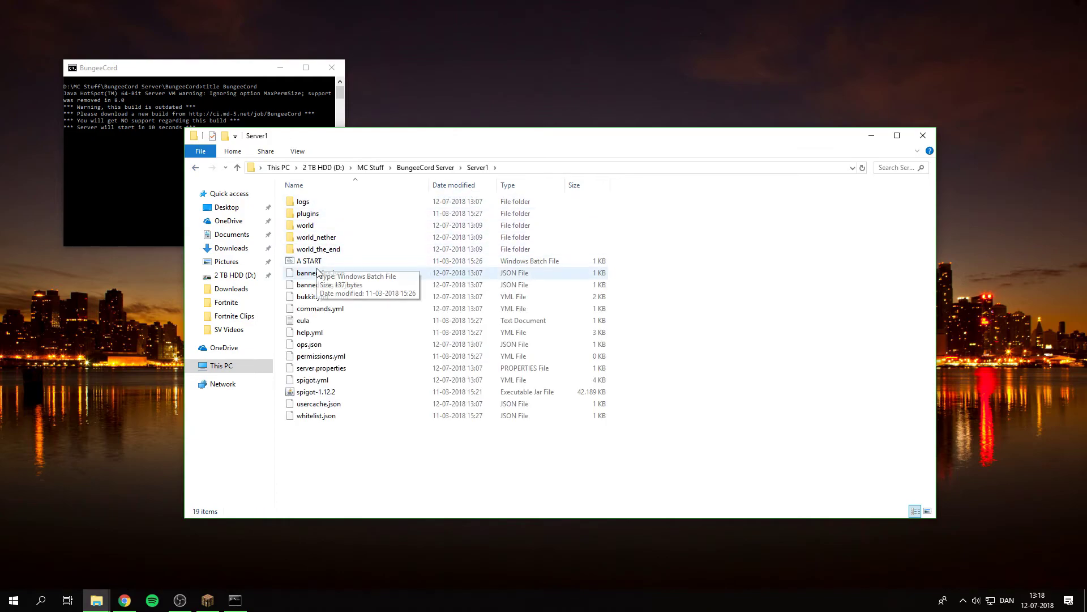
double_click(308, 261)
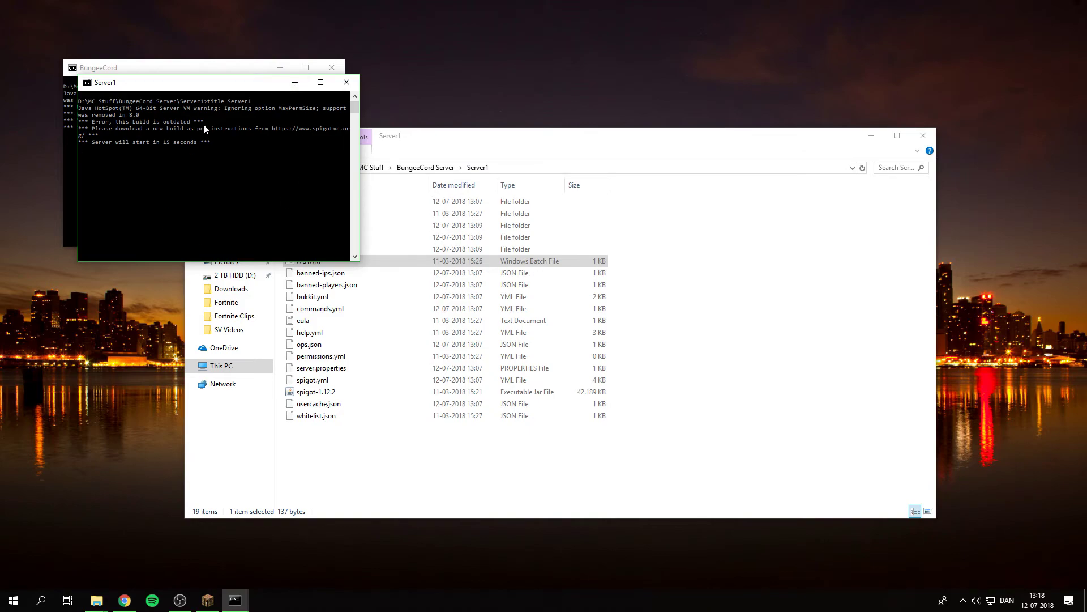
left_click(294, 83)
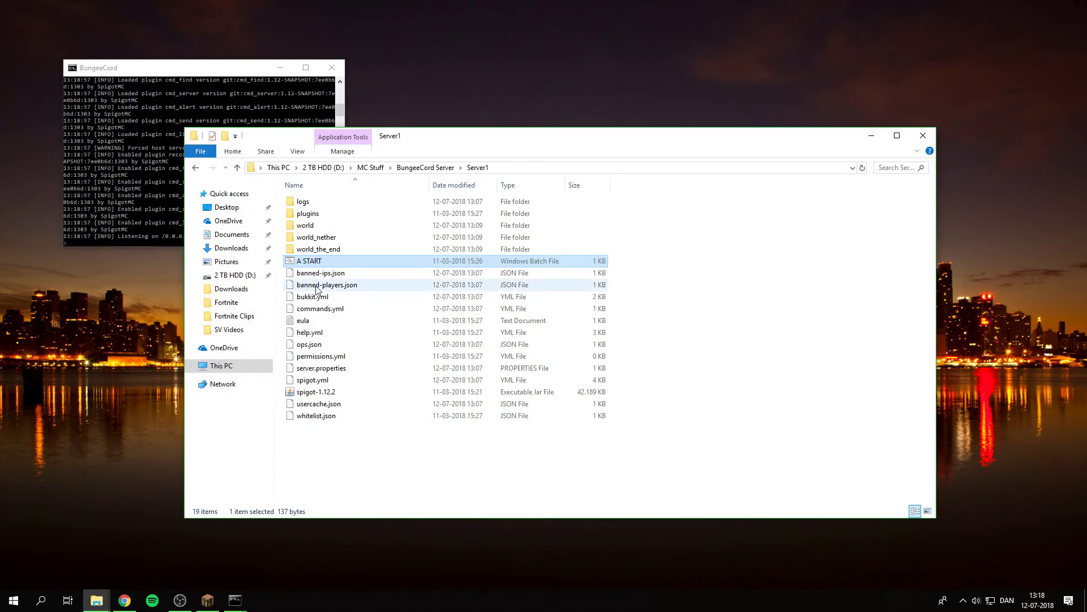
left_click(208, 600)
Step: Refresh the Play Multiplayer list to see the BungeeCord server online at 0/1 players
left_click(589, 436)
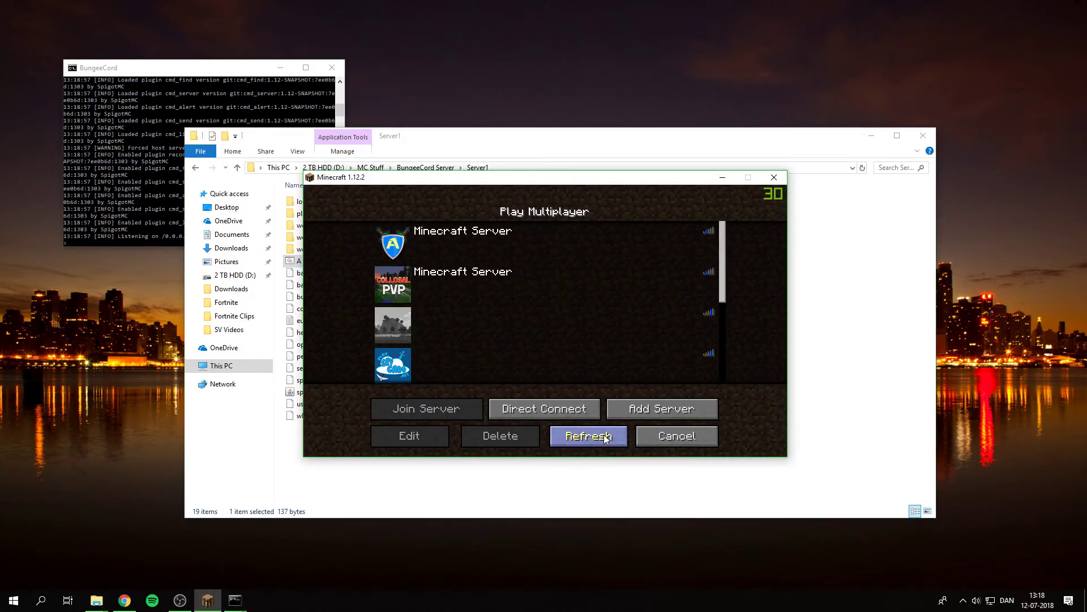